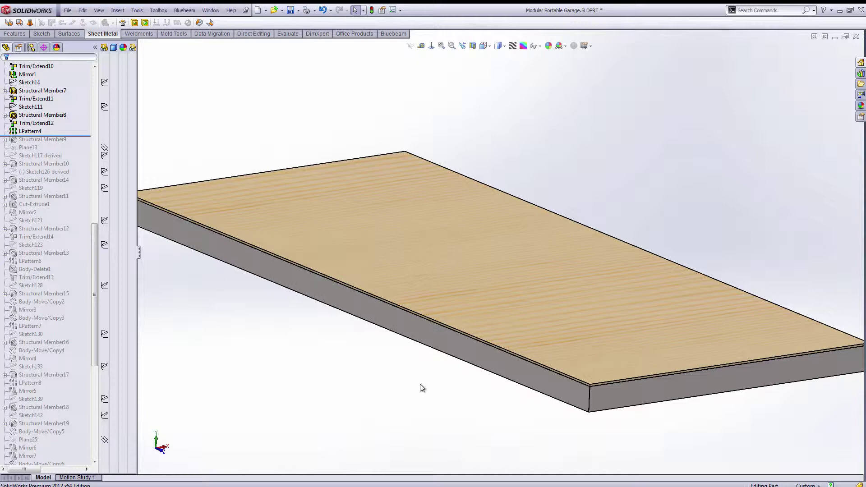
Orbit and zoom the floor deck to inspect its underside joists.
scroll(422, 388, up, 3)
middle_drag(391, 329, 409, 227)
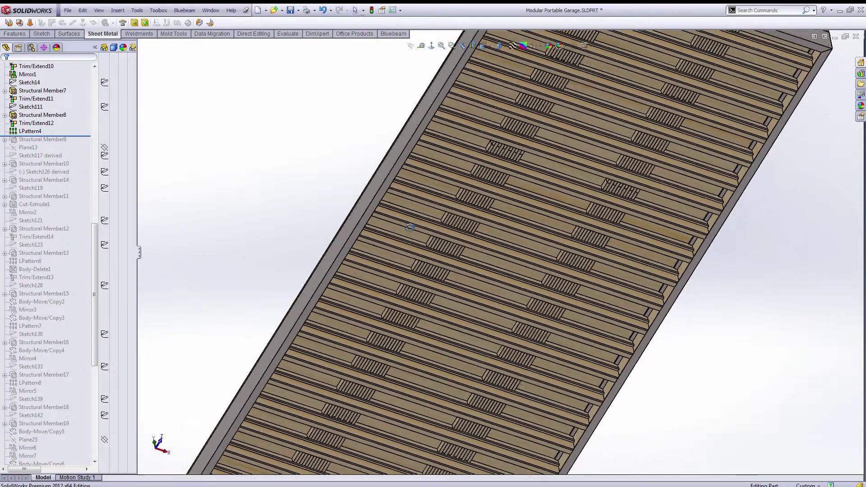
scroll(641, 248, down, 6)
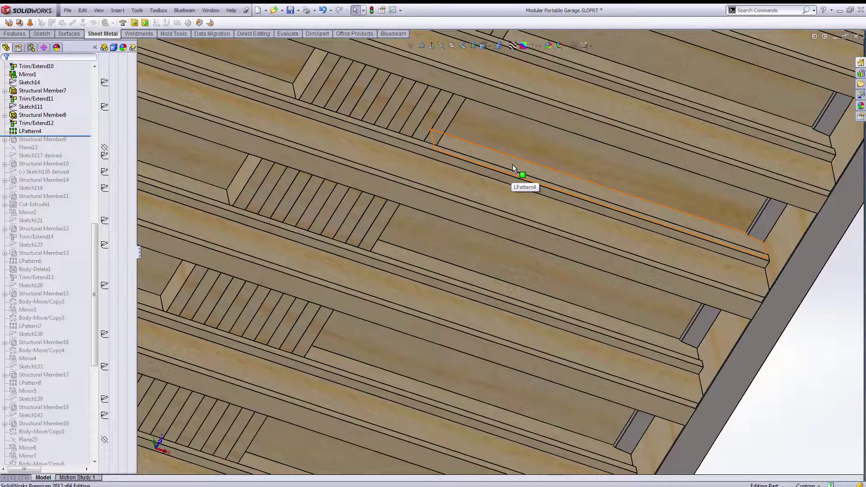
Orbit the deck back toward an edge-on view and zoom in on its perimeter framing.
scroll(512, 164, up, 10)
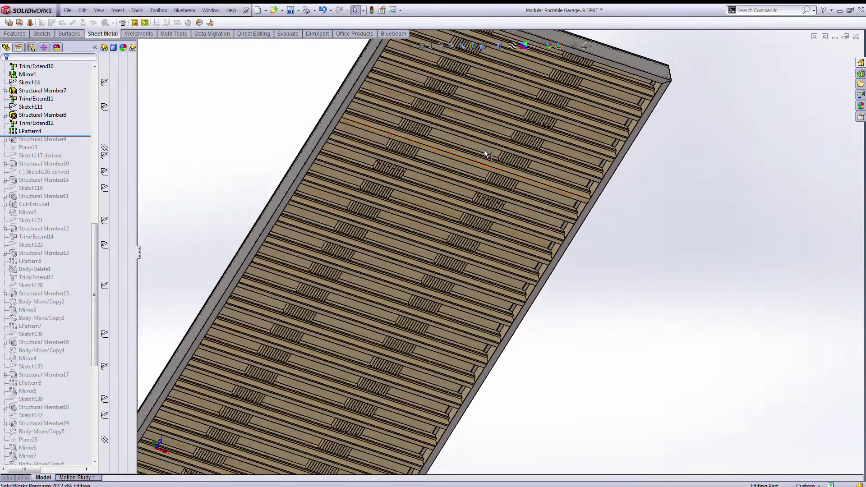
scroll(484, 150, up, 5)
middle_drag(469, 142, 454, 275)
scroll(476, 131, up, 3)
scroll(476, 131, down, 4)
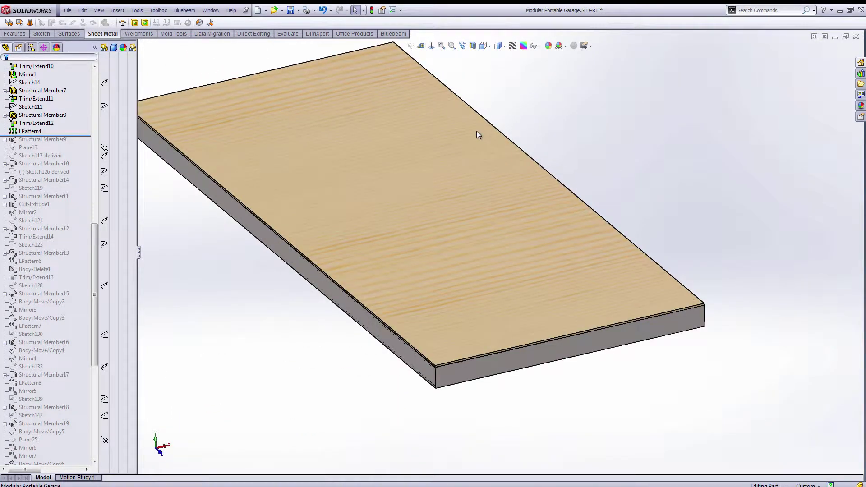
scroll(471, 129, up, 2)
scroll(467, 128, down, 2)
scroll(451, 203, up, 3)
scroll(400, 307, down, 1)
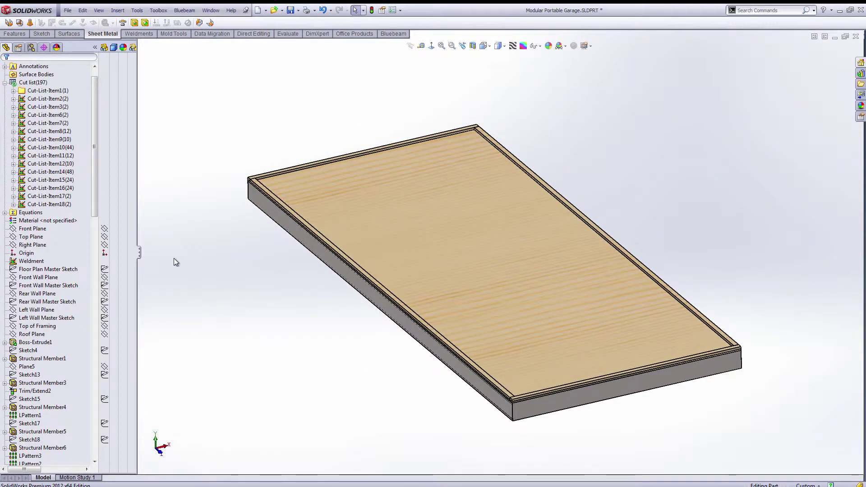
click(58, 269)
click(58, 287)
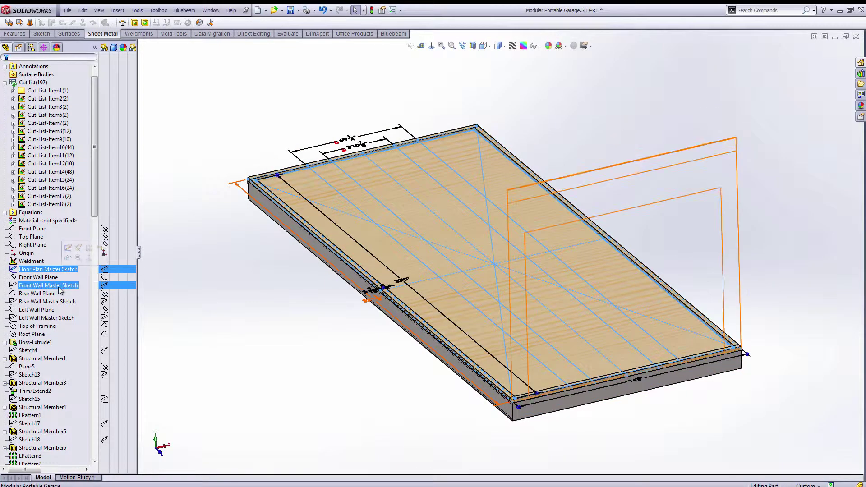
click(55, 301)
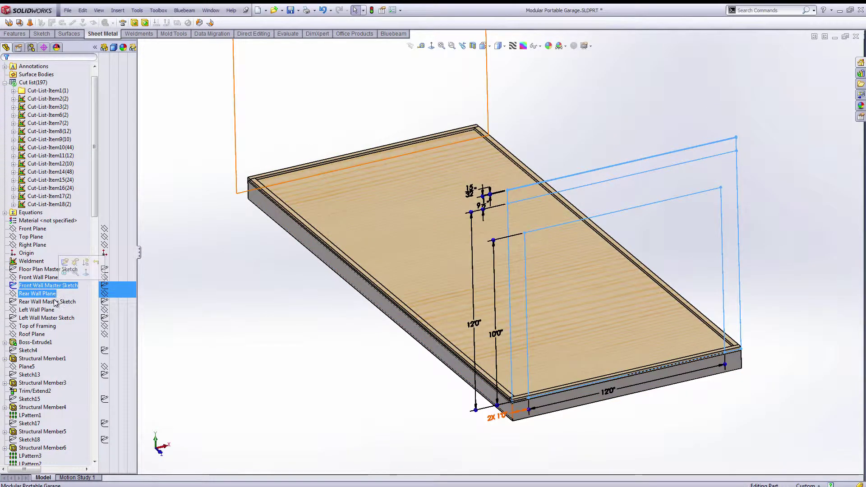
click(48, 318)
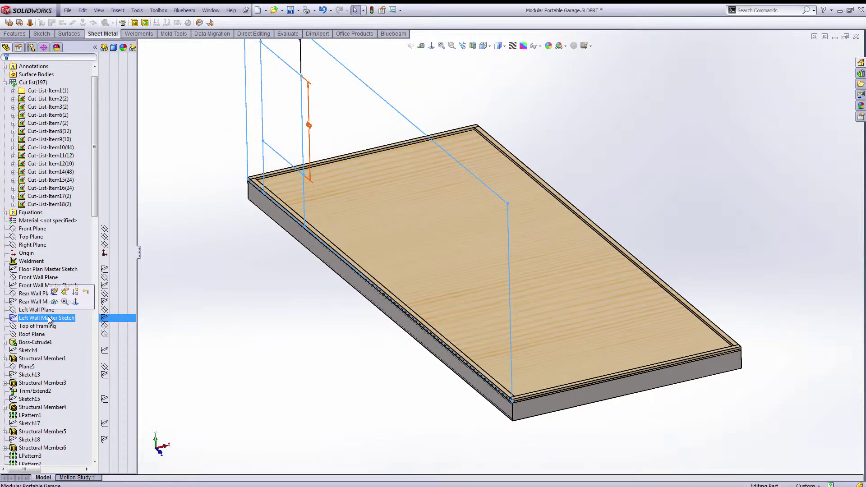
scroll(55, 349, down, 10)
click(49, 318)
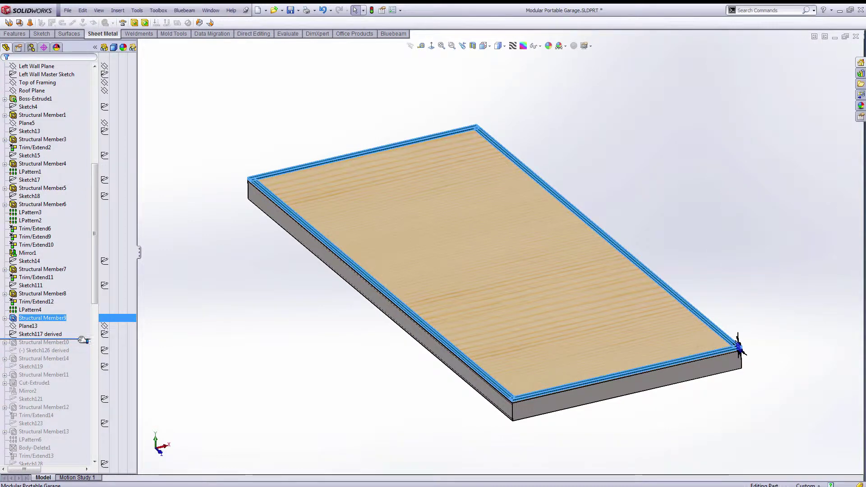
click(309, 365)
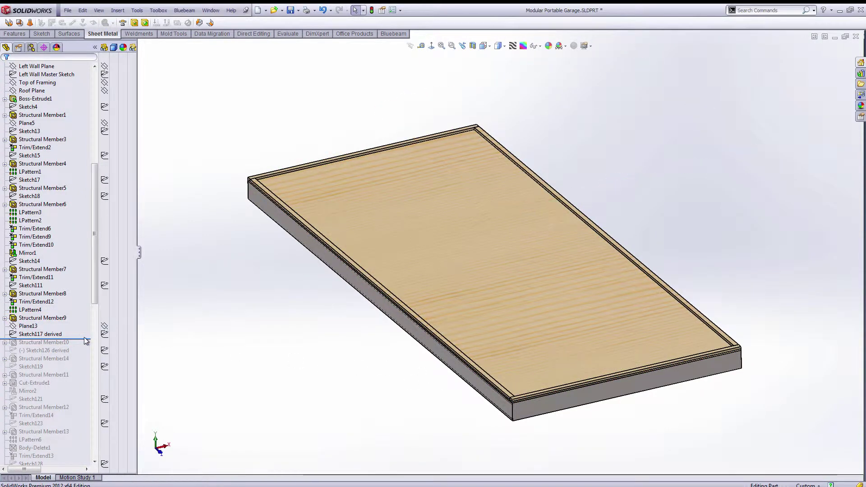
Roll the build past Structural Member10 and Structural Member14, then zoom on the top frame corner.
drag(86, 338, 84, 343)
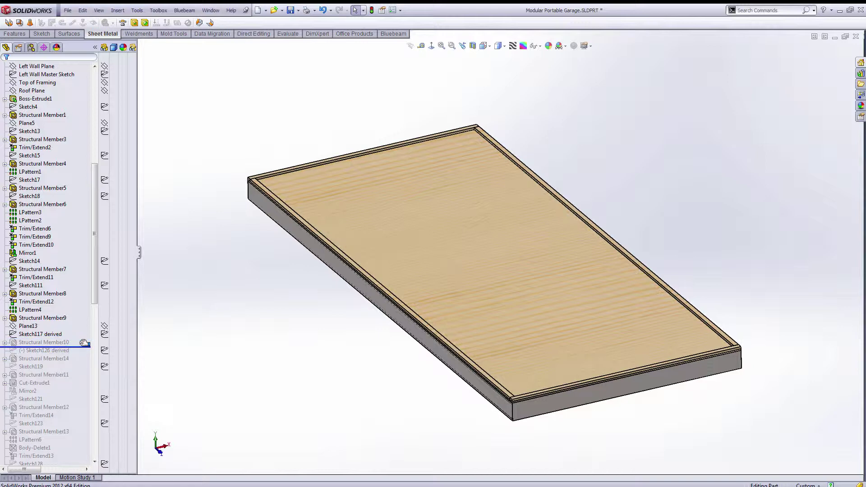
drag(84, 343, 83, 344)
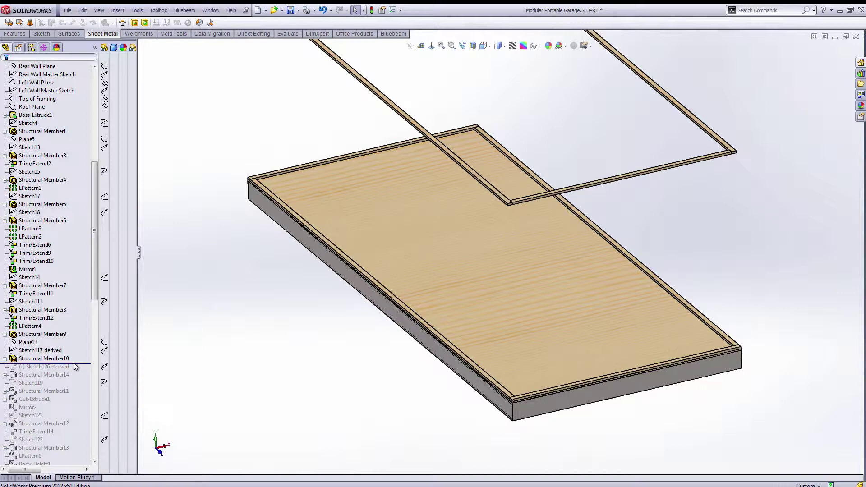
drag(78, 362, 58, 382)
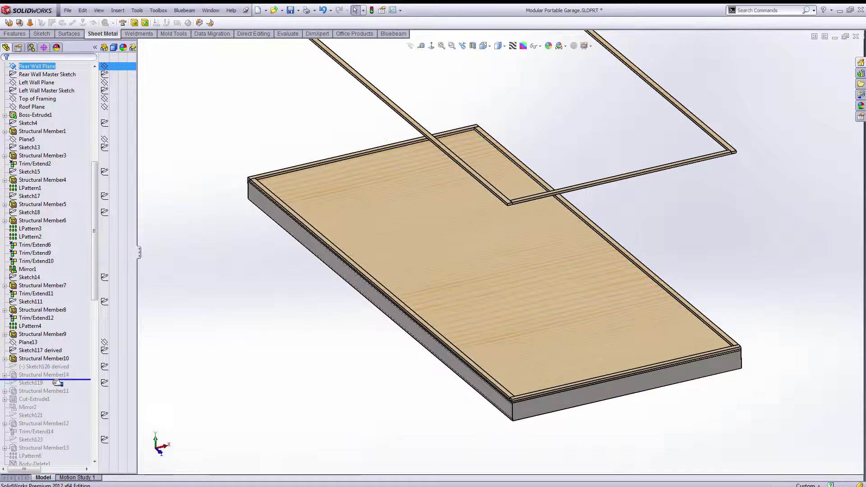
scroll(501, 220, up, 8)
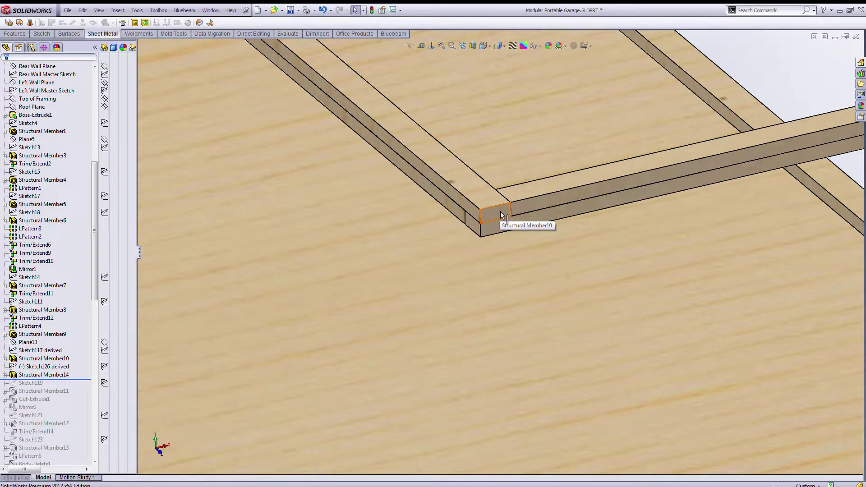
scroll(505, 208, down, 8)
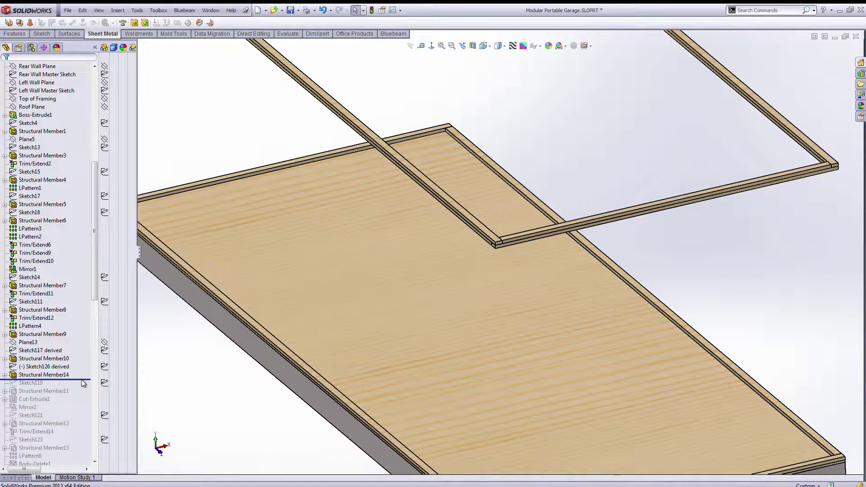
Roll the build forward below Structural Member11 to add the vertical corner post.
drag(81, 380, 81, 396)
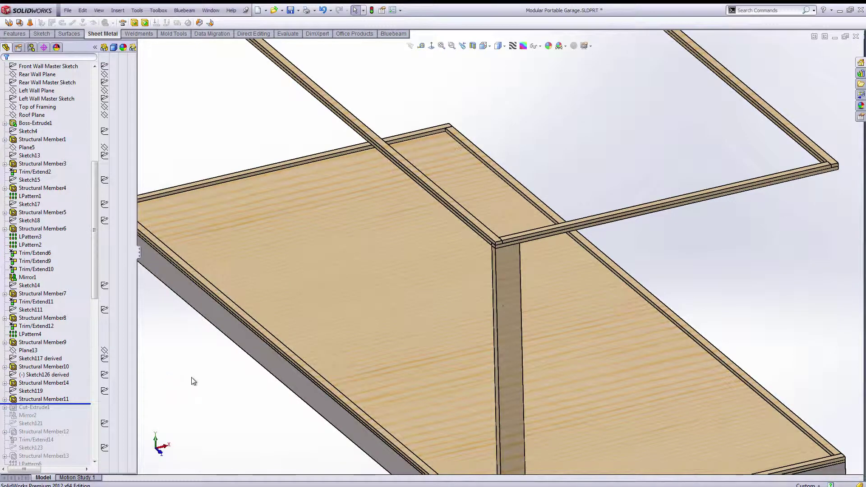
scroll(274, 357, up, 3)
scroll(555, 396, down, 5)
scroll(446, 397, down, 2)
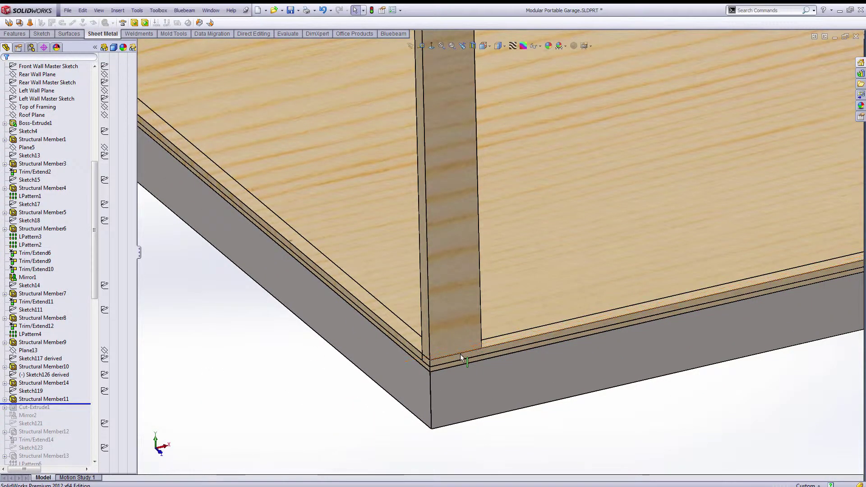
Select the deck edge and the post's edges to confirm the 11'-7 5/16" post length.
click(460, 355)
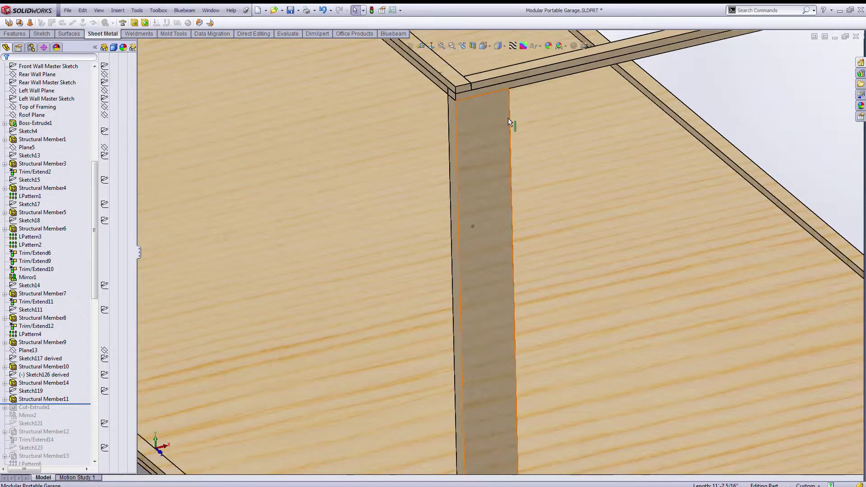
click(508, 118)
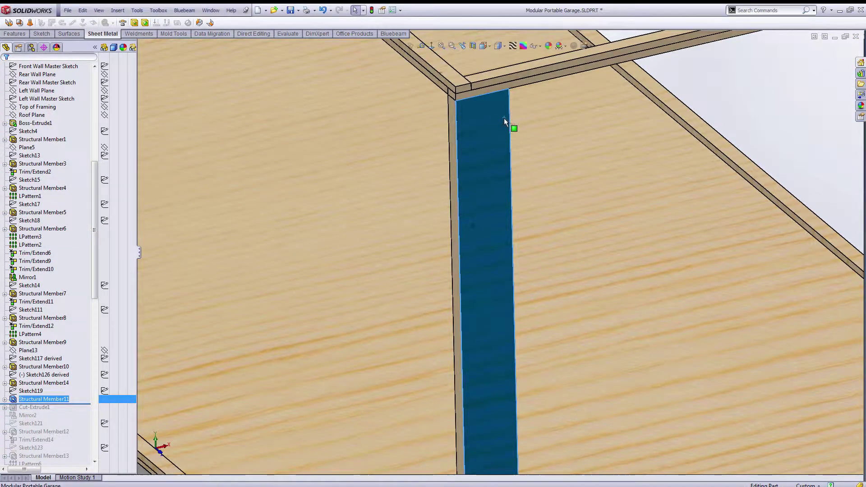
click(759, 72)
click(511, 144)
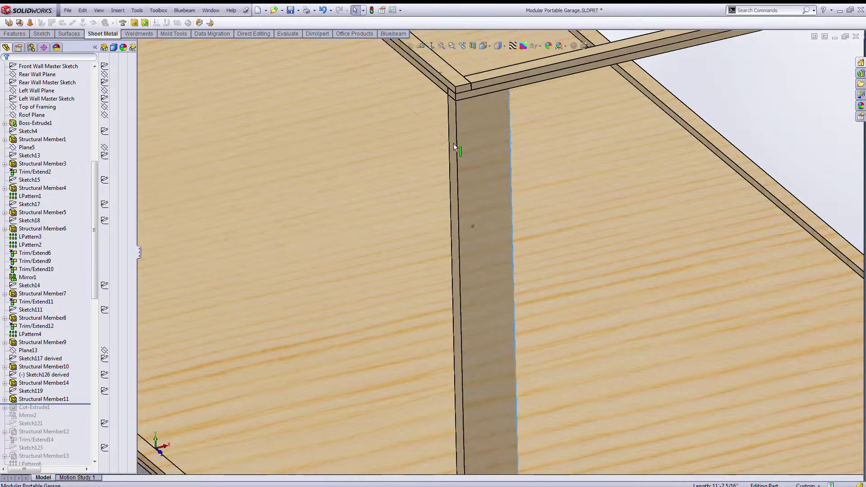
ctrl+click(456, 143)
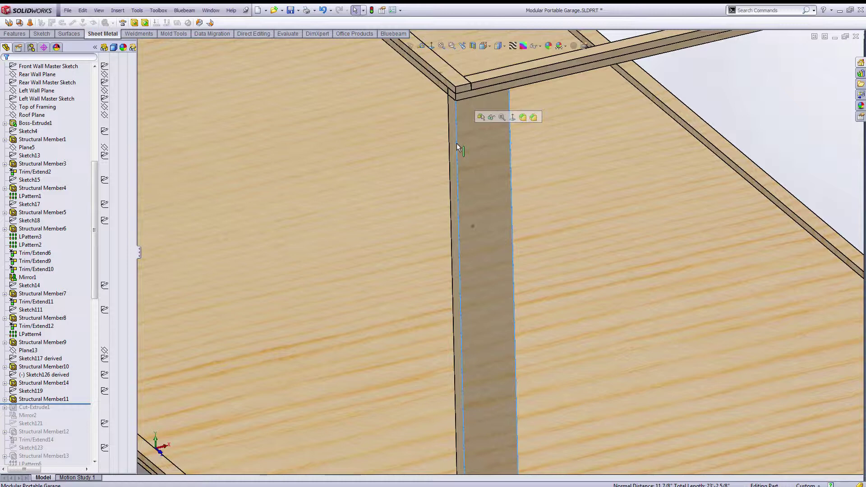
key(Escape)
Fit the frame and roll forward past Cut-Extrude1 and Mirror2, checking the post notch.
key(f)
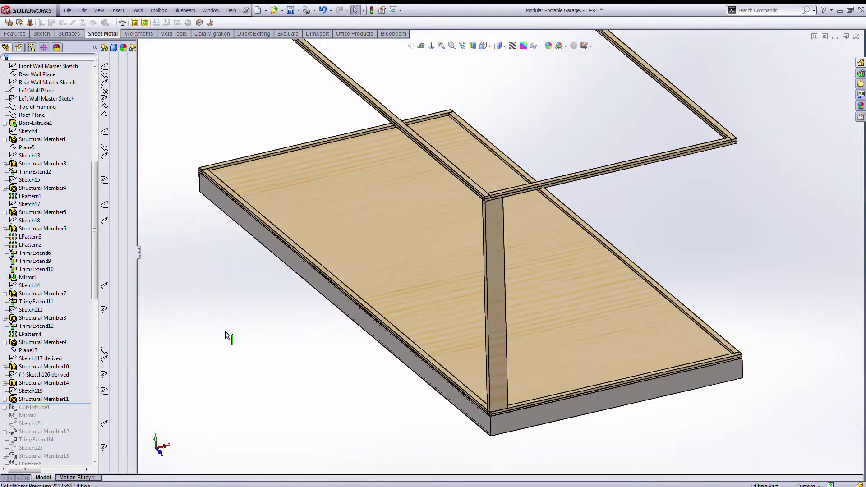
drag(81, 400, 81, 415)
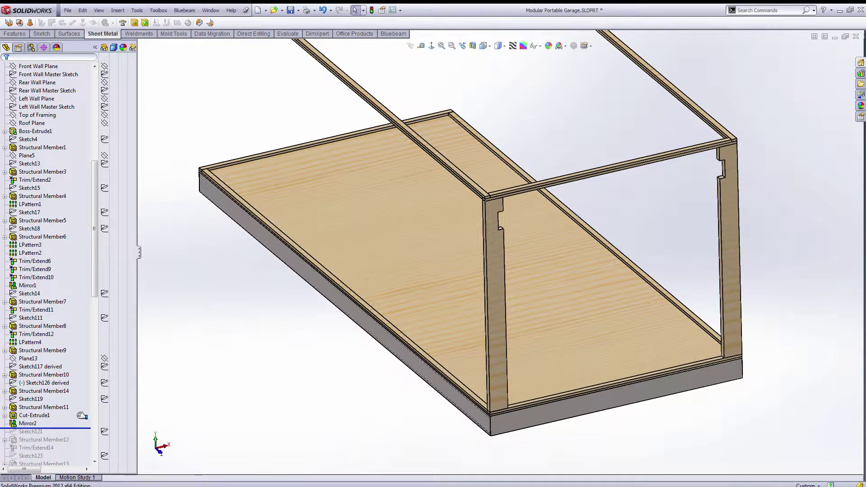
click(50, 415)
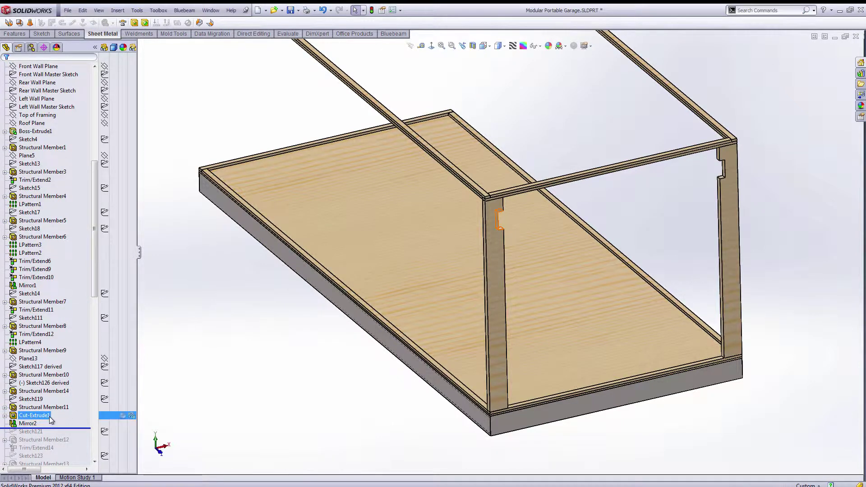
key(Escape)
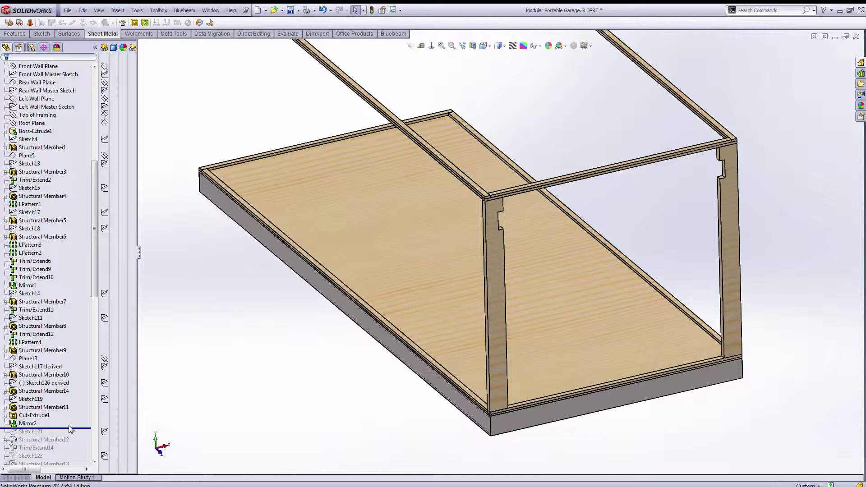
Roll forward through Structural Member12, Trim/Extend14 and LPattern6 to add the header and short studs.
drag(69, 427, 77, 444)
click(69, 448)
click(76, 452)
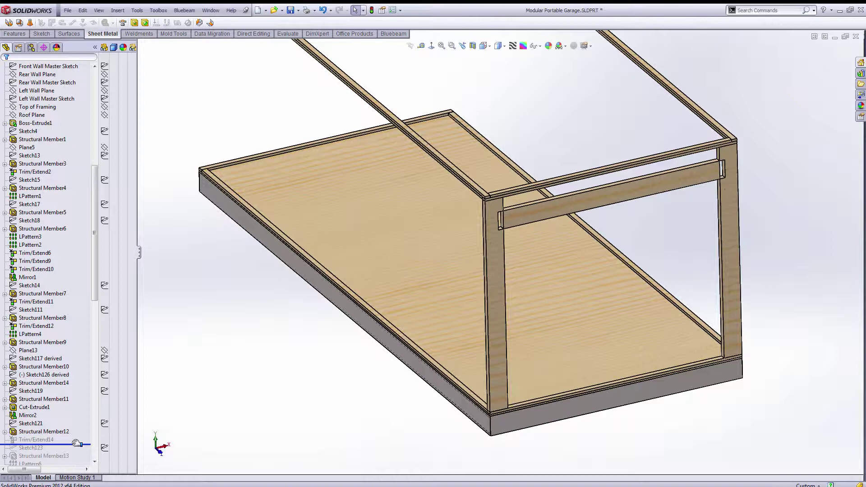
drag(77, 443, 77, 443)
drag(72, 442, 70, 377)
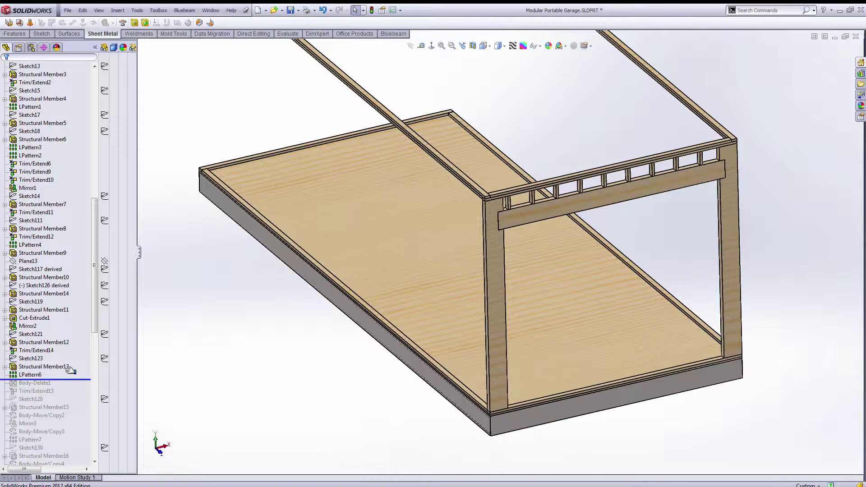
Roll forward to include Structural Member15 and orbit the frame to a shallower angle.
drag(70, 371, 69, 414)
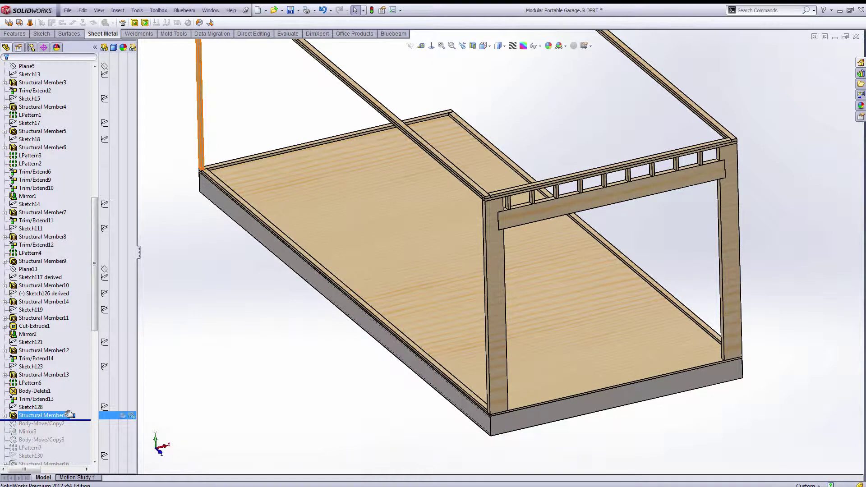
scroll(275, 375, up, 3)
scroll(300, 269, down, 5)
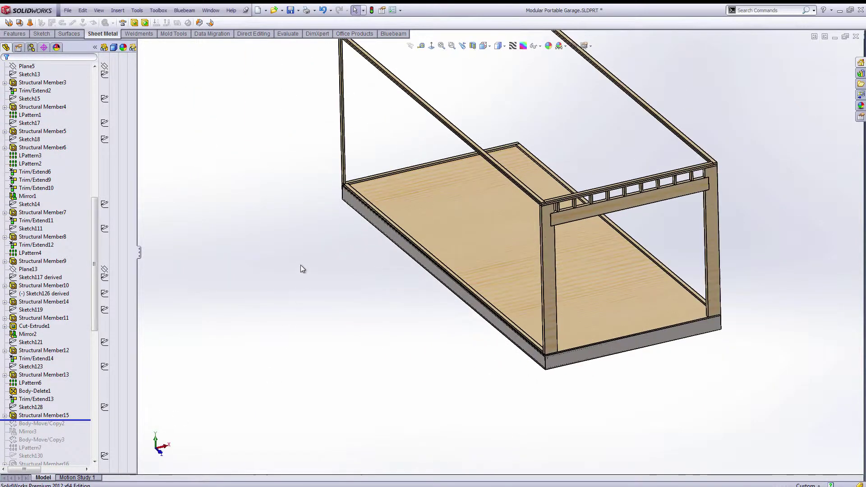
middle_drag(354, 232, 471, 112)
scroll(470, 112, down, 2)
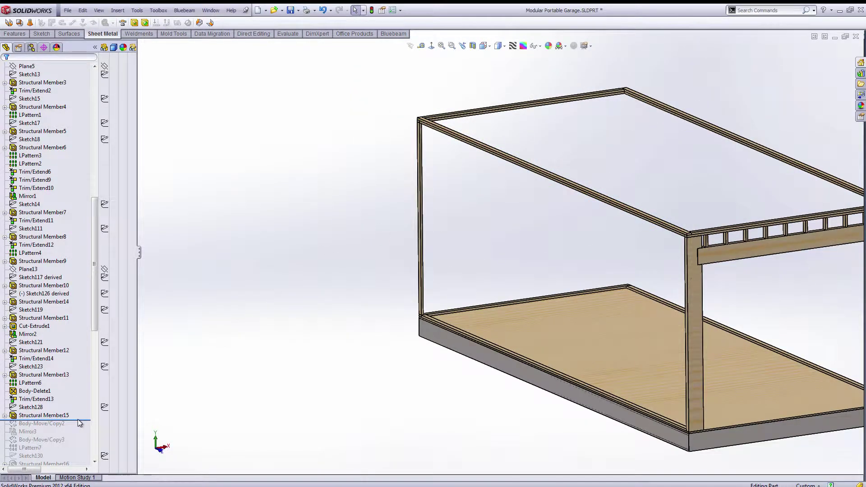
Roll forward past Sketch130 to below Mirror4, zooming to inspect the end-wall studs.
drag(77, 420, 77, 459)
scroll(517, 302, down, 6)
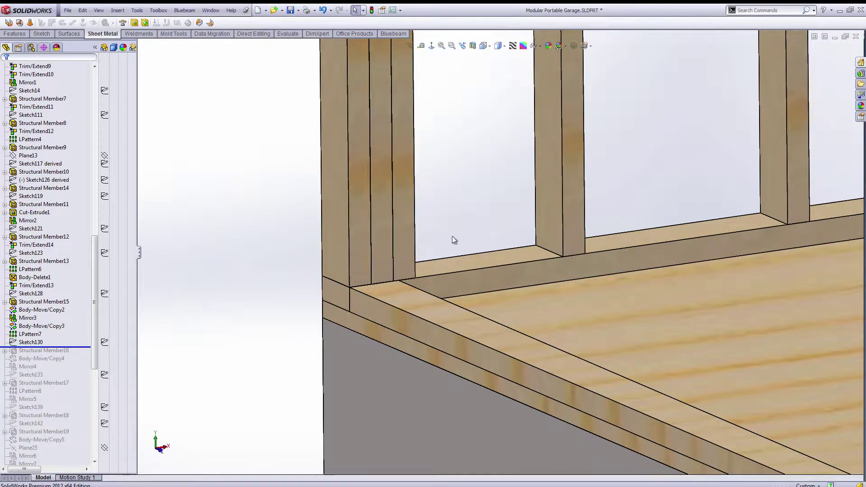
scroll(453, 238, up, 8)
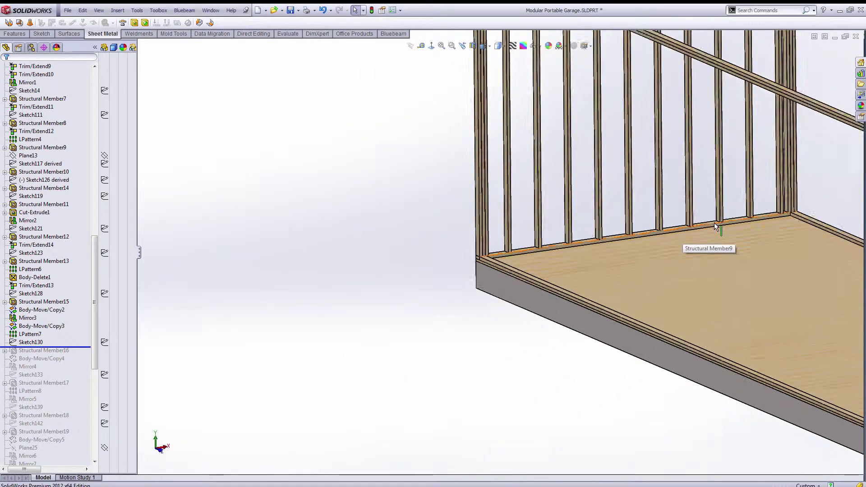
scroll(657, 252, down, 5)
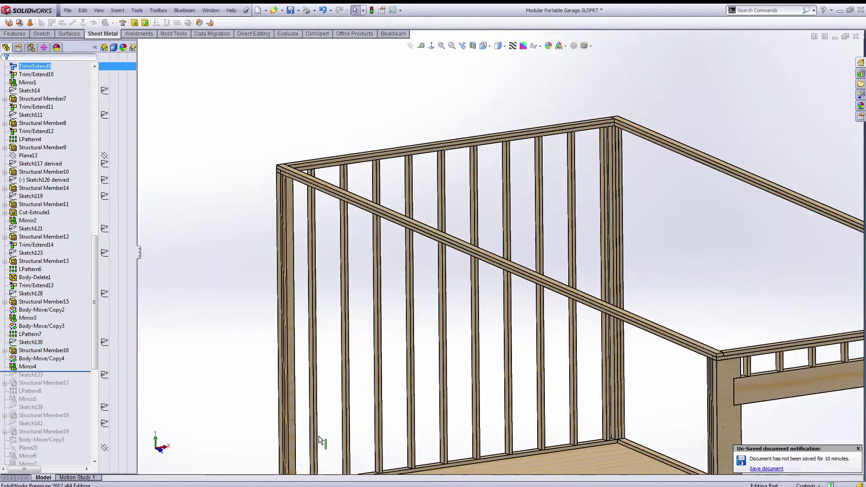
scroll(312, 407, up, 4)
scroll(359, 364, down, 6)
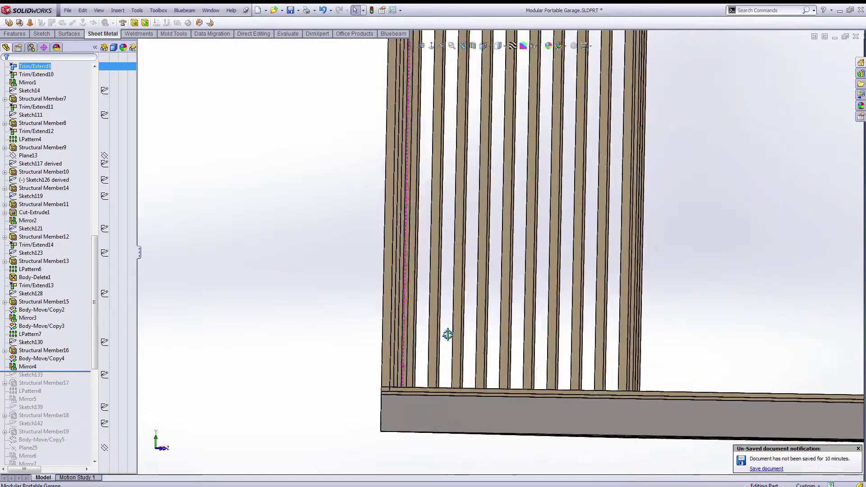
scroll(417, 380, down, 3)
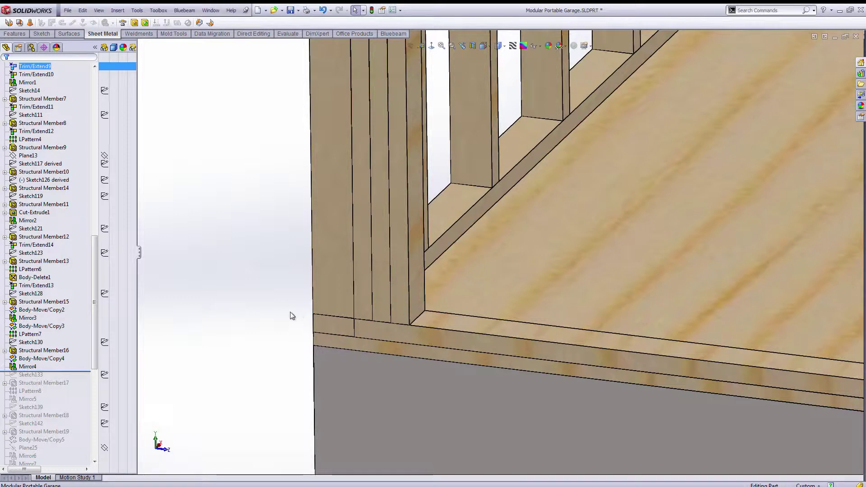
scroll(290, 315, up, 2)
scroll(562, 219, up, 2)
scroll(578, 151, down, 5)
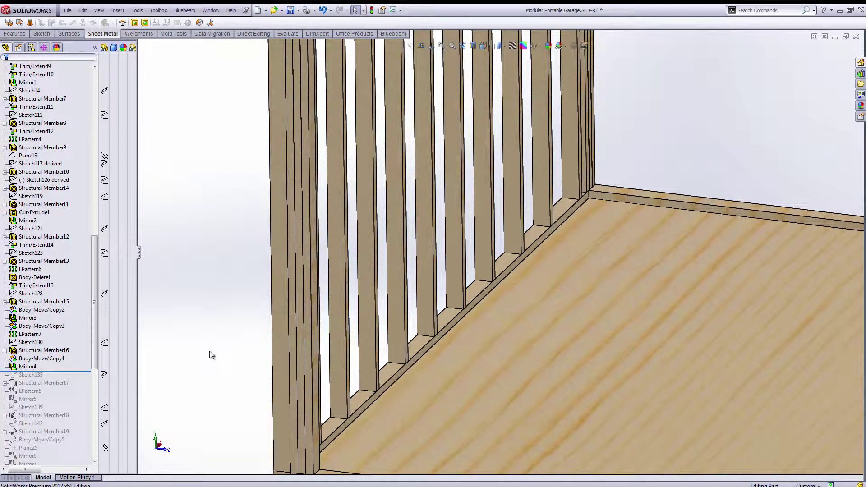
scroll(210, 356, up, 10)
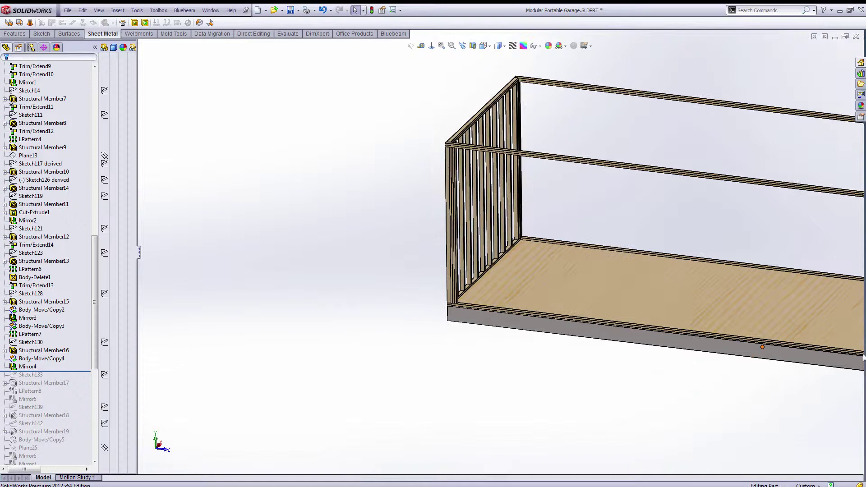
Roll forward below LPattern8 to fill the long wall with studs.
scroll(663, 268, down, 10)
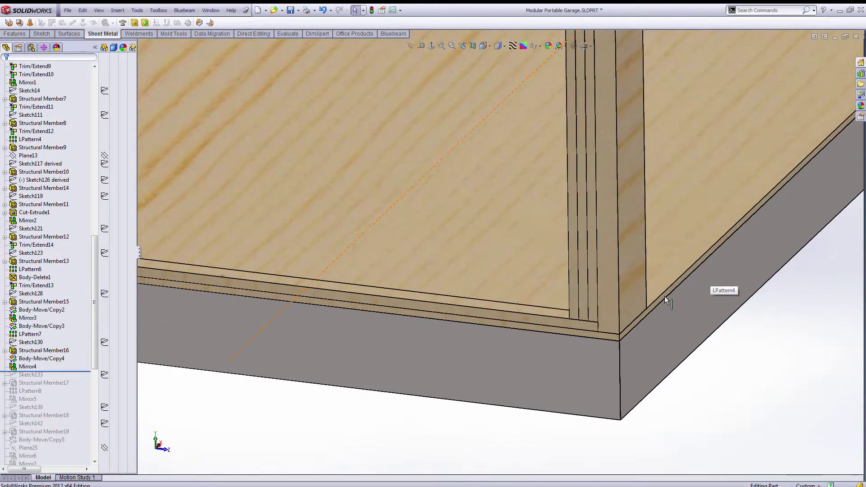
scroll(611, 302, down, 2)
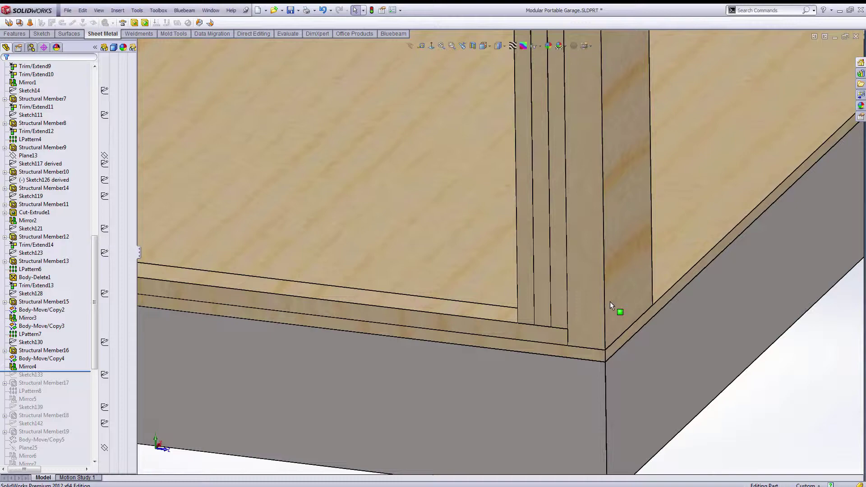
scroll(536, 285, up, 3)
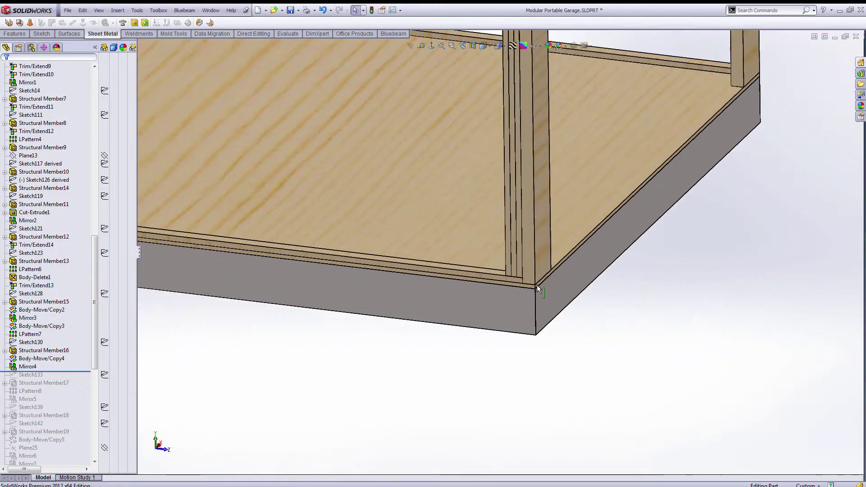
scroll(473, 238, up, 8)
scroll(279, 111, down, 6)
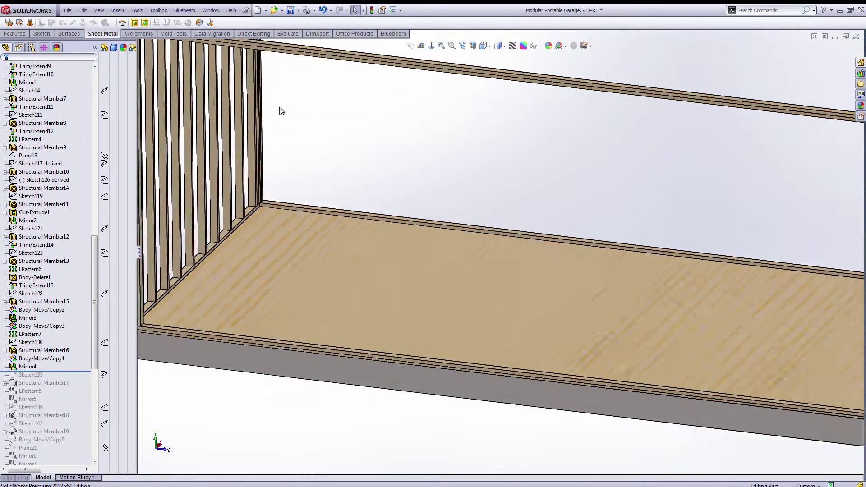
scroll(280, 111, up, 3)
scroll(279, 110, down, 1)
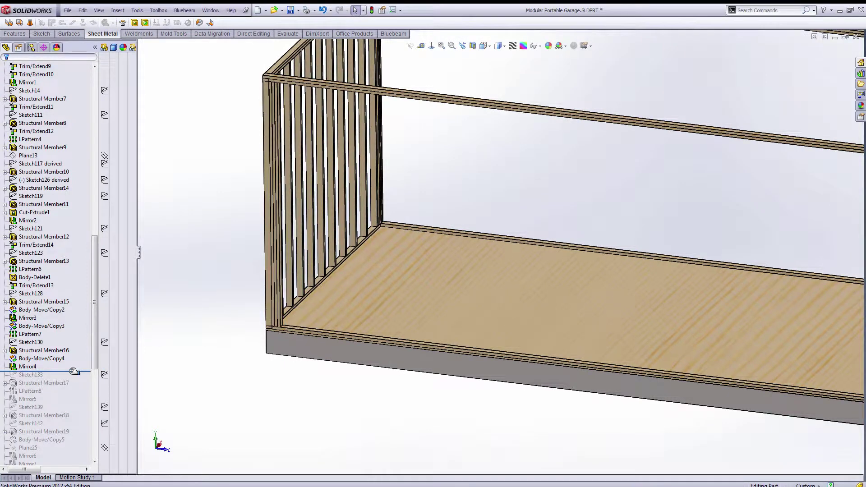
drag(74, 372, 74, 395)
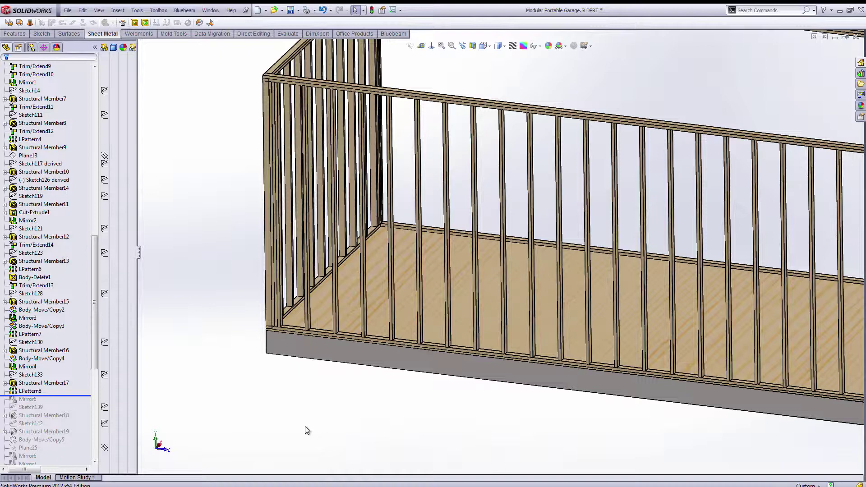
Roll forward through Structural Member18 and zoom around the framed wall opening.
scroll(307, 429, up, 5)
scroll(592, 317, down, 5)
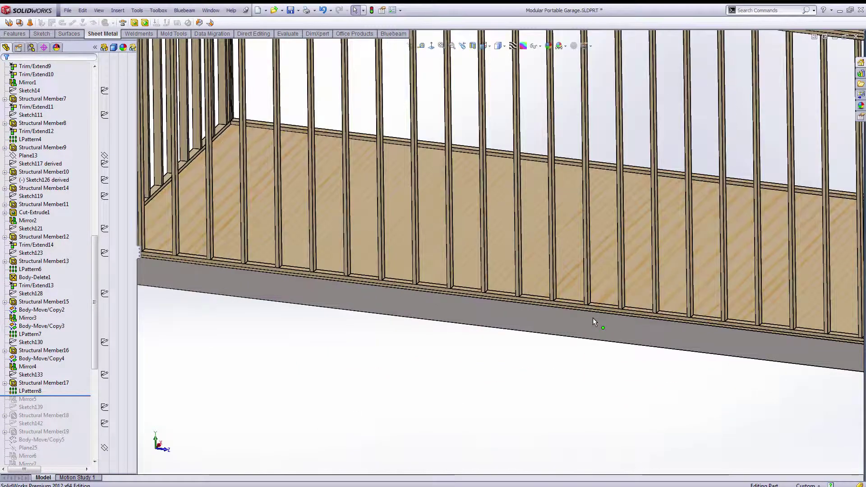
scroll(490, 338, down, 2)
scroll(490, 338, up, 5)
scroll(653, 265, down, 5)
drag(45, 396, 68, 419)
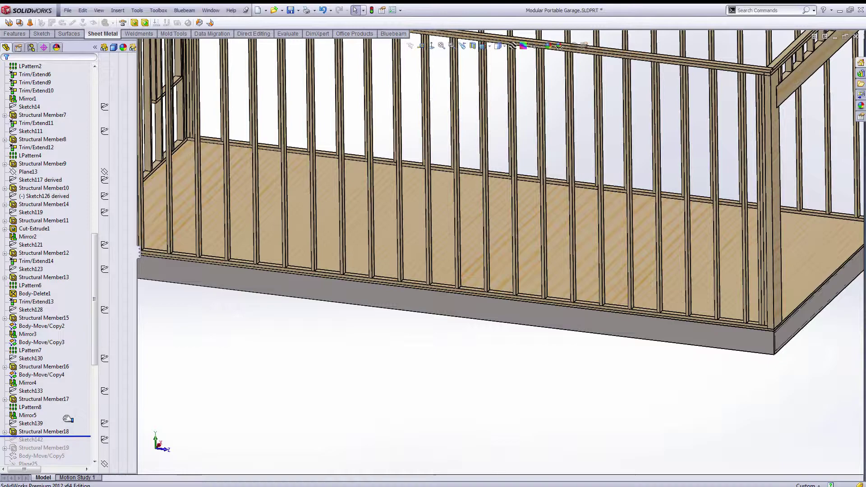
scroll(273, 361, up, 4)
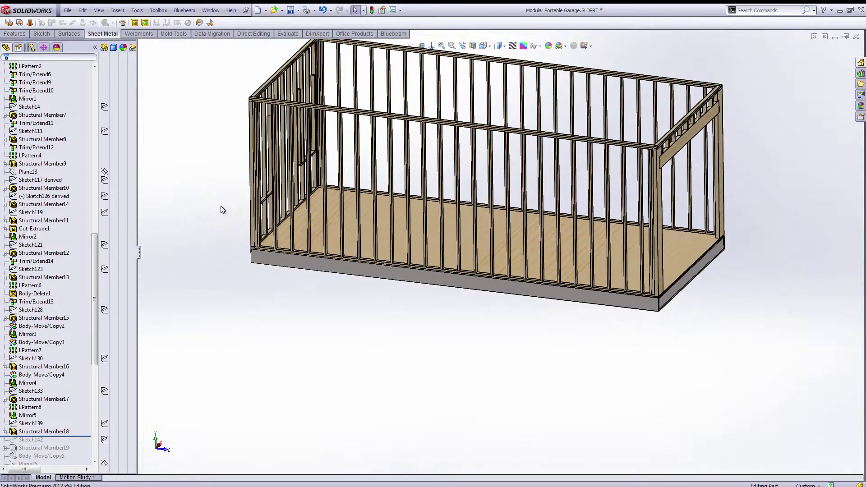
scroll(304, 54, down, 3)
scroll(353, 223, down, 4)
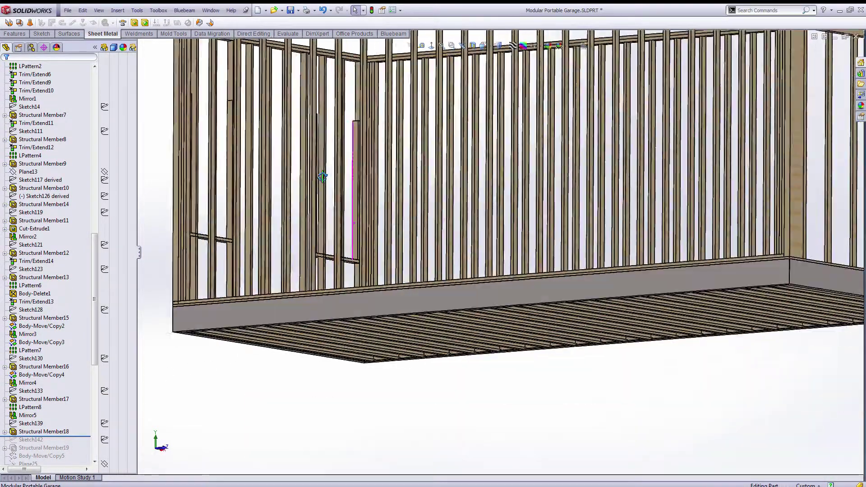
scroll(317, 203, up, 6)
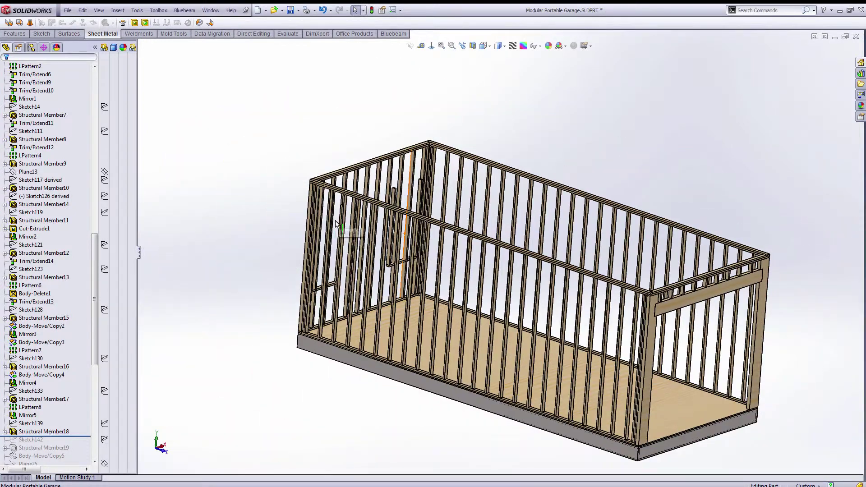
scroll(419, 198, down, 5)
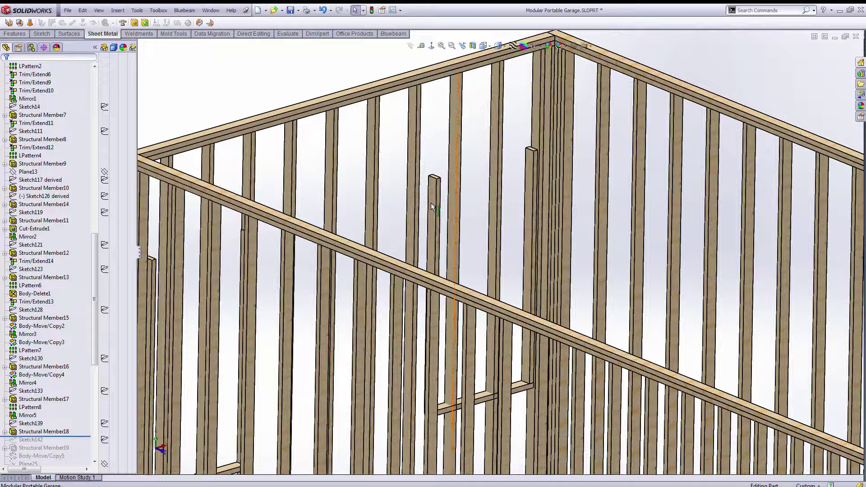
scroll(431, 202, up, 5)
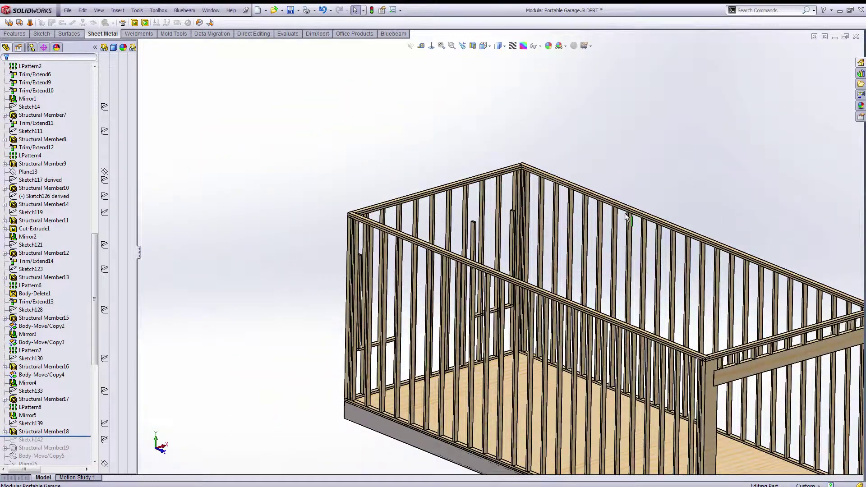
scroll(419, 200, down, 1)
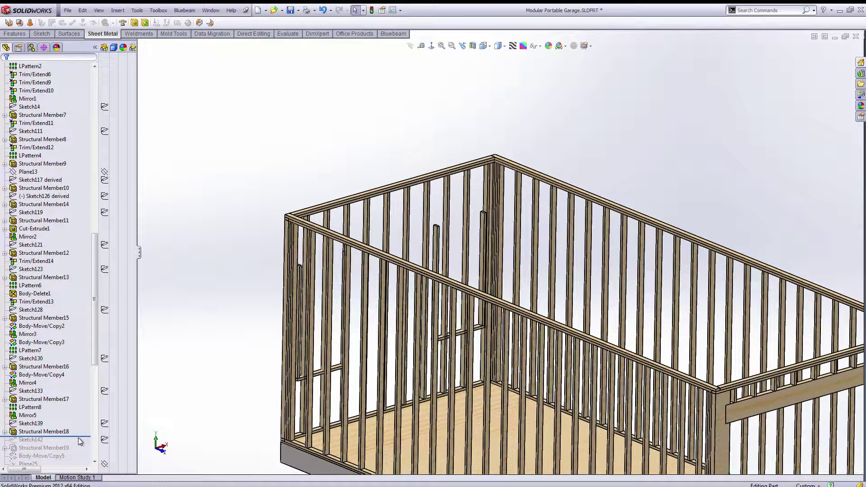
Zoom to Structural Member19's members, then roll the build forward below Mirror7.
drag(80, 441, 79, 431)
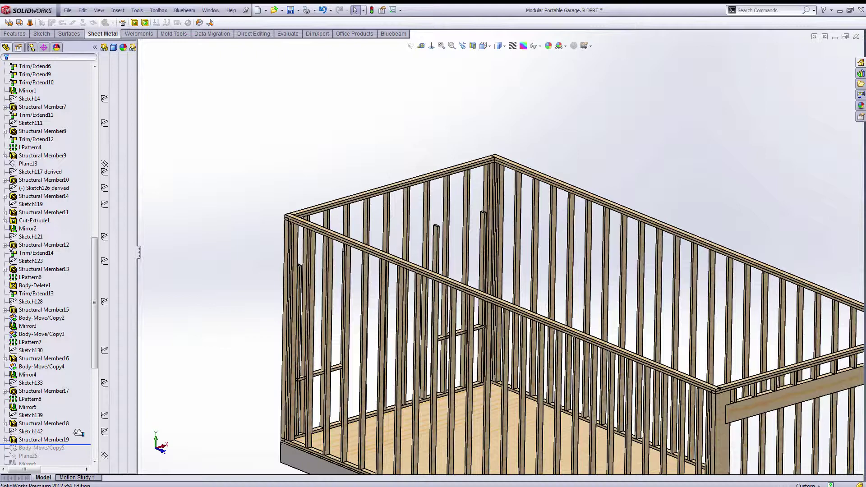
click(50, 440)
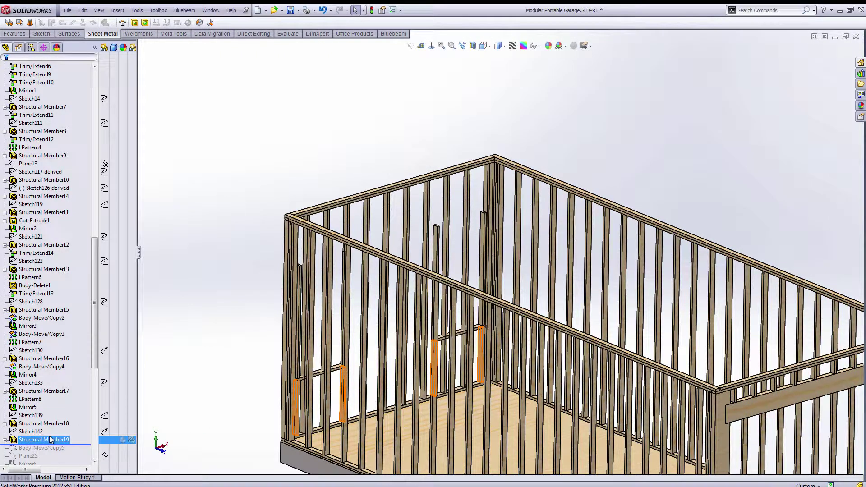
click(66, 421)
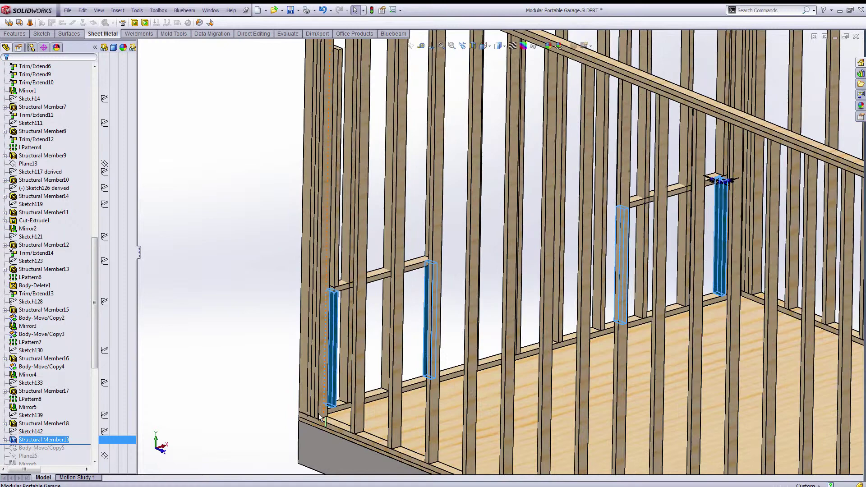
click(180, 415)
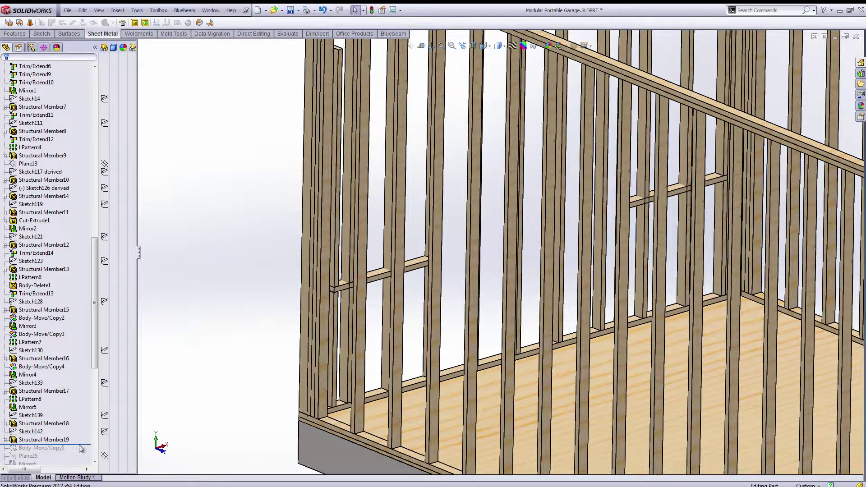
drag(85, 445, 57, 314)
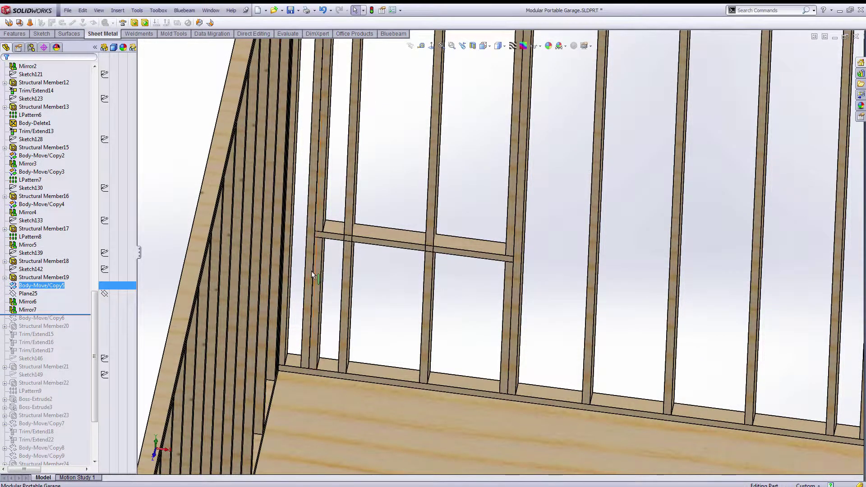
Roll forward through Structural Member20 and Trim/Extend17 to trim studs out of the window openings.
scroll(311, 270, up, 6)
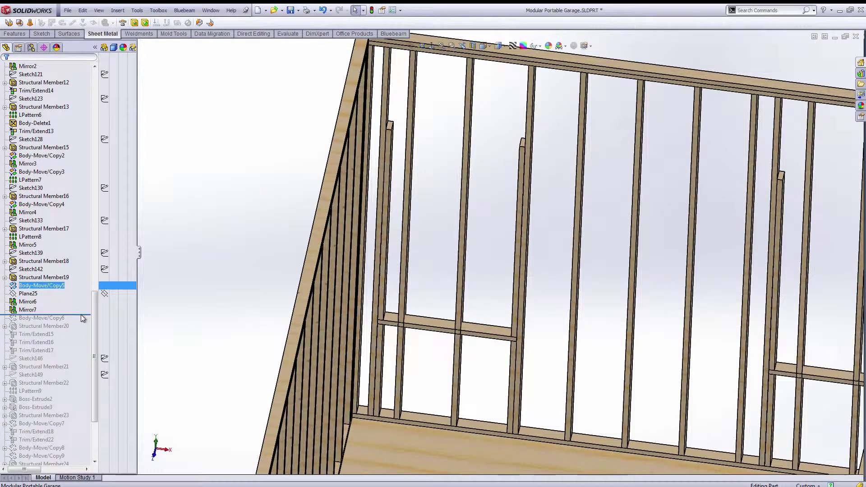
drag(83, 315, 84, 332)
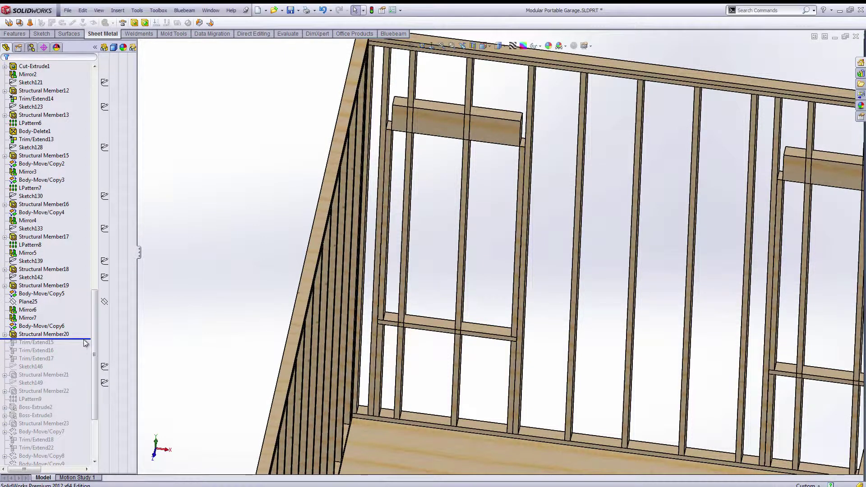
drag(87, 339, 82, 361)
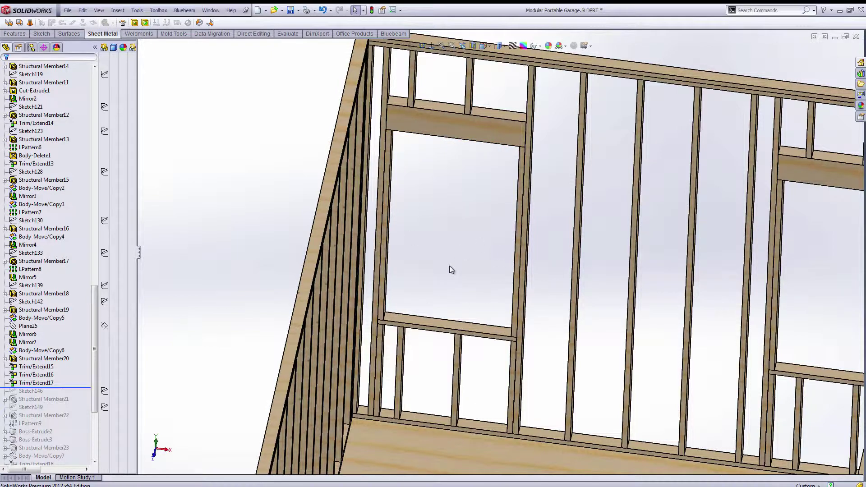
Roll the build forward below Structural Member23 and orbit toward the new window framing.
click(44, 358)
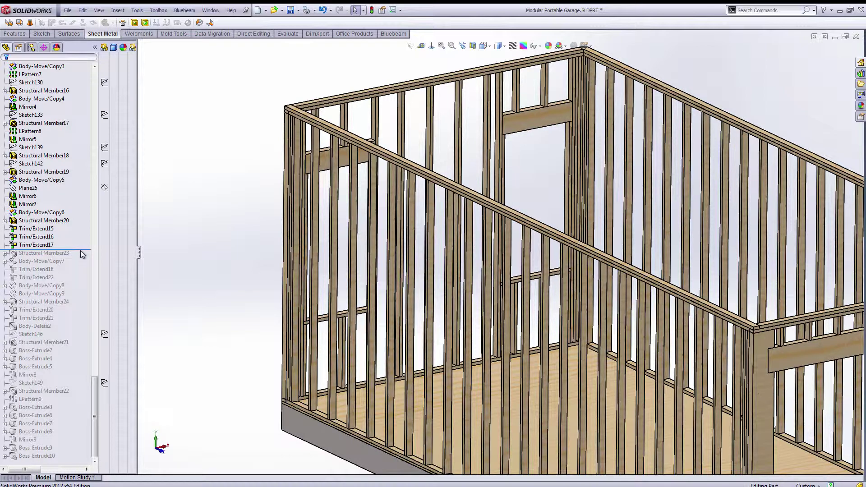
drag(79, 249, 80, 257)
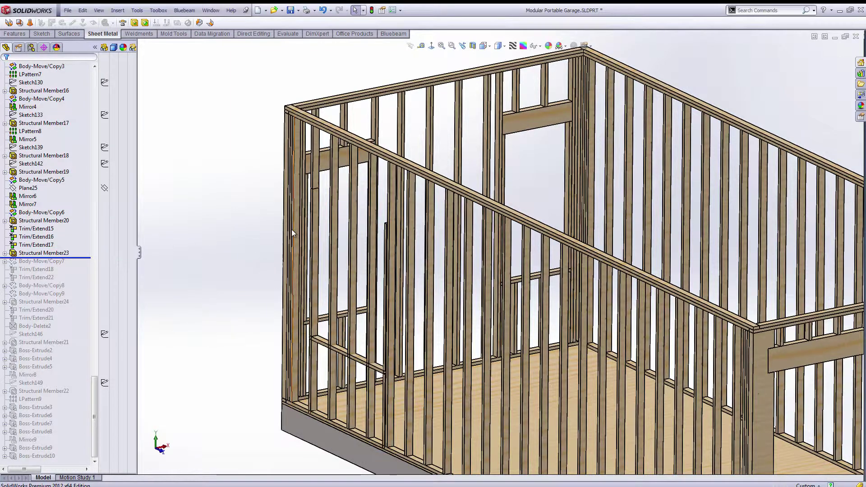
middle_drag(311, 224, 348, 273)
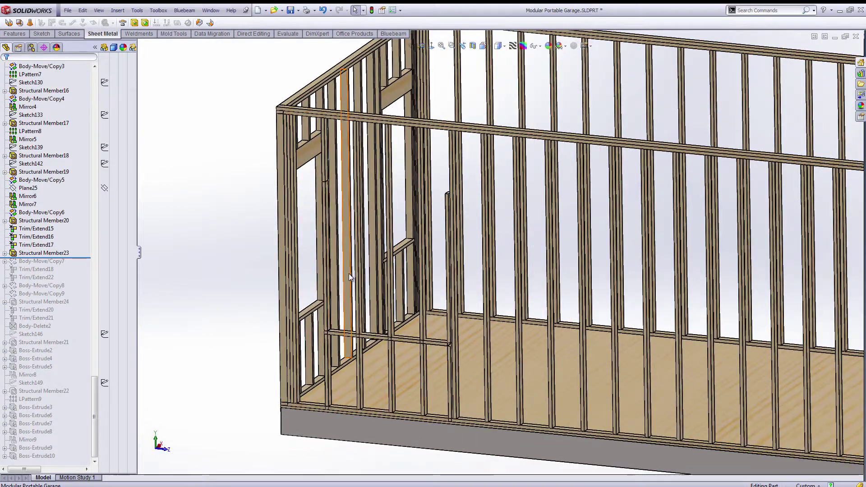
scroll(348, 273, up, 5)
scroll(441, 336, up, 2)
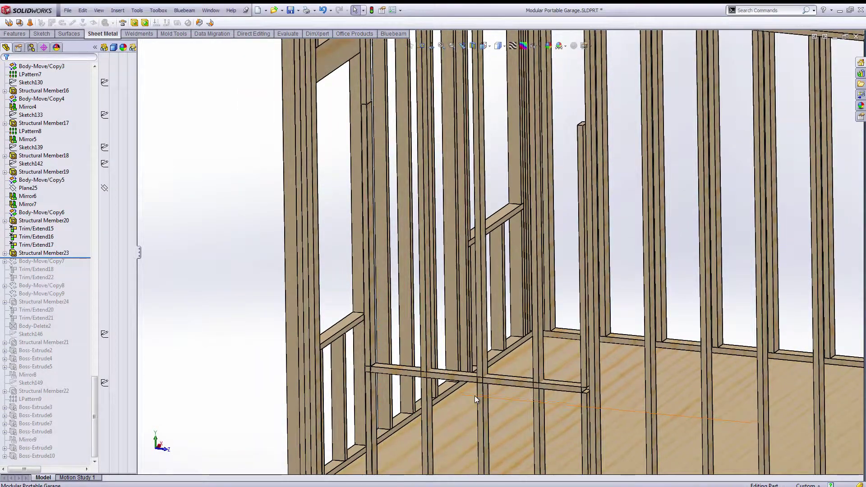
scroll(474, 396, up, 2)
scroll(395, 360, up, 2)
Orbit to a steep view and zoom in on the end-wall window framing members.
mouse_move(394, 359)
middle_down()
mouse_move(403, 367)
mouse_move(437, 356)
mouse_move(390, 370)
middle_up()
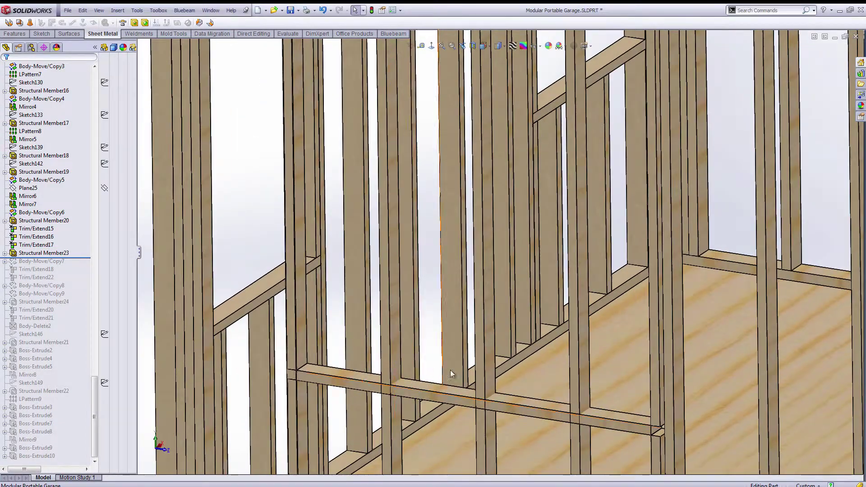
scroll(451, 373, down, 2)
scroll(361, 370, up, 4)
scroll(397, 321, down, 2)
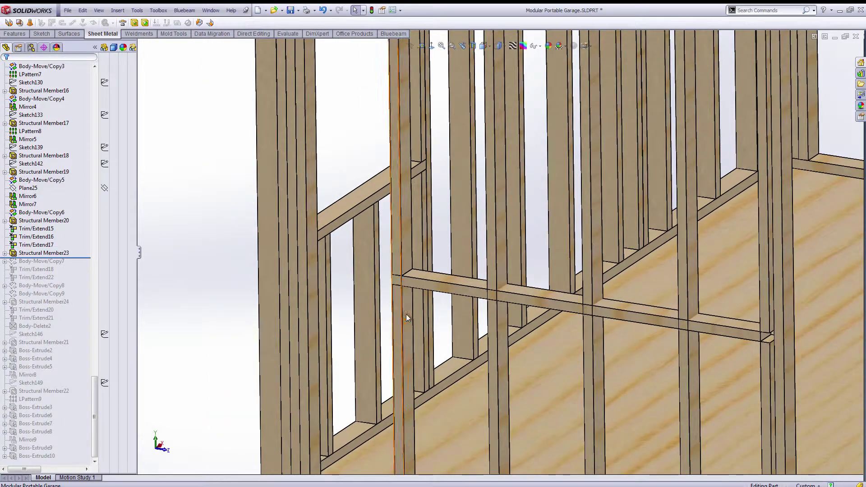
scroll(407, 313, up, 3)
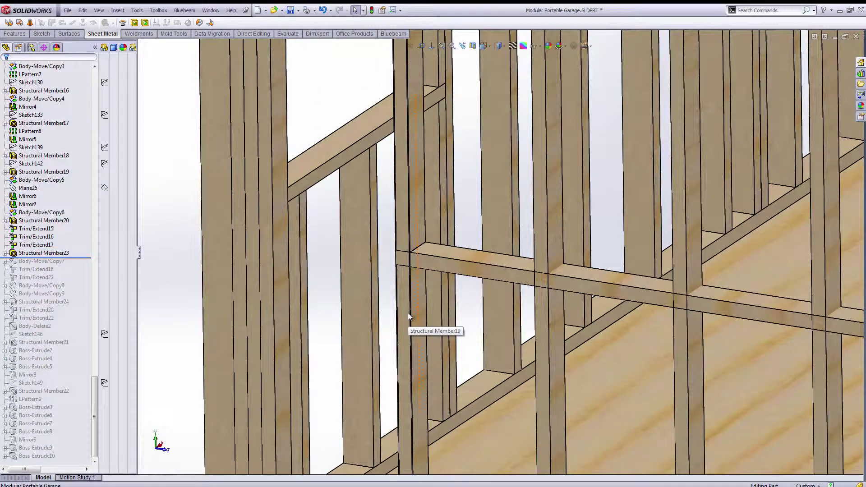
scroll(411, 259, up, 3)
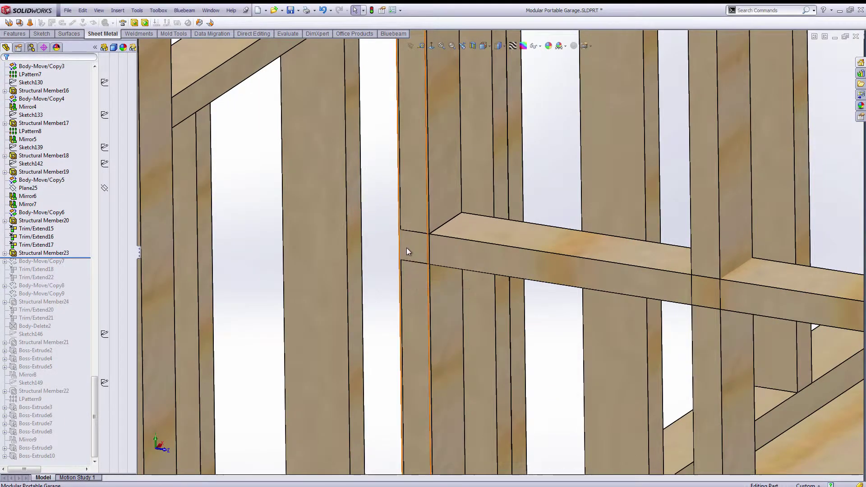
scroll(407, 249, up, 3)
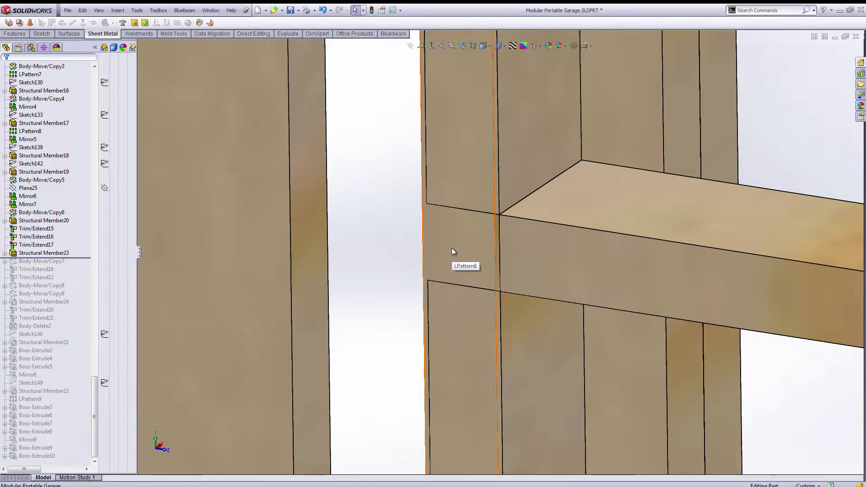
scroll(452, 249, down, 6)
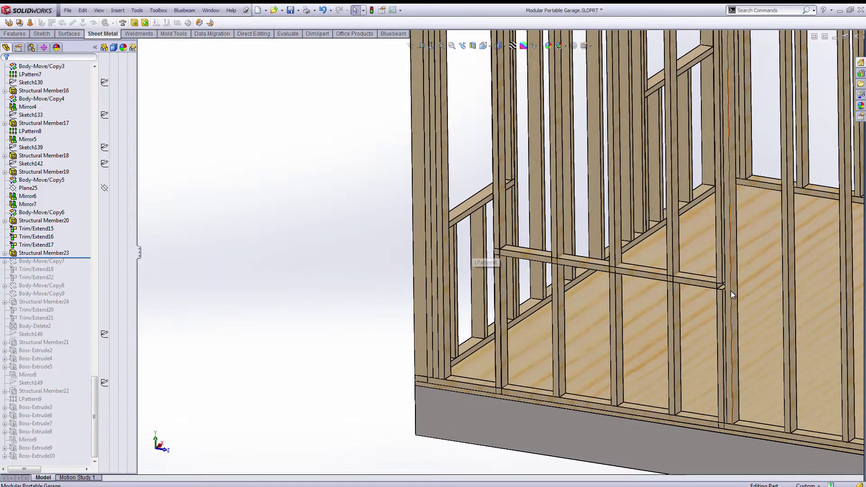
scroll(730, 291, up, 4)
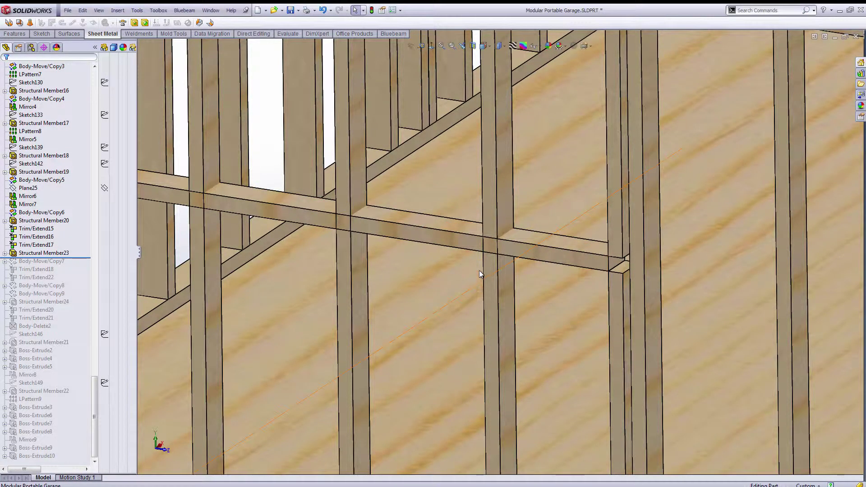
scroll(473, 260, down, 2)
scroll(472, 256, down, 3)
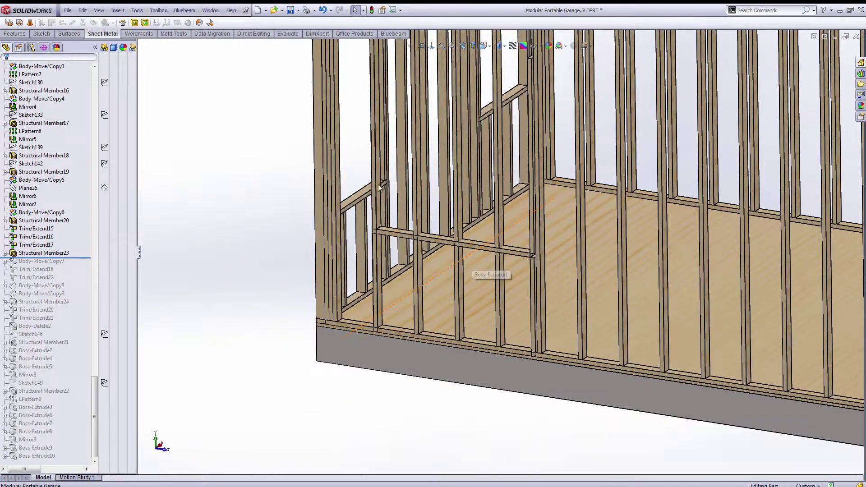
scroll(149, 203, up, 1)
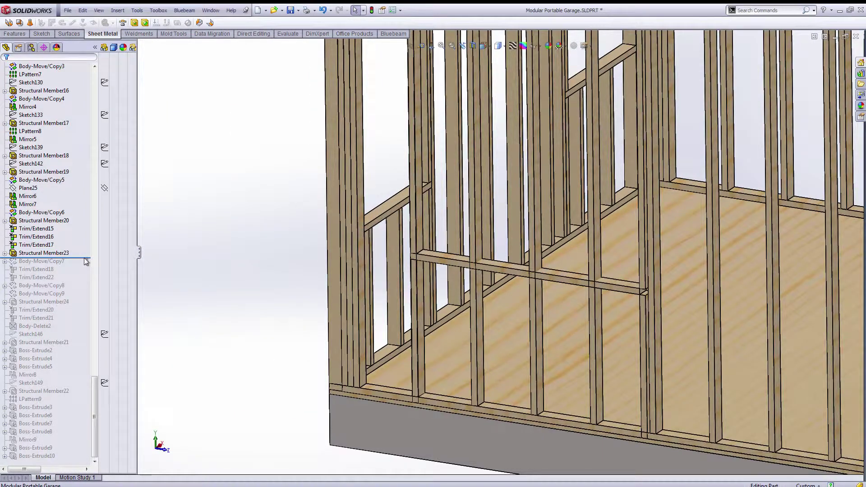
Roll forward past Trim/Extend22 and then below Body-Delete2.
drag(84, 258, 78, 279)
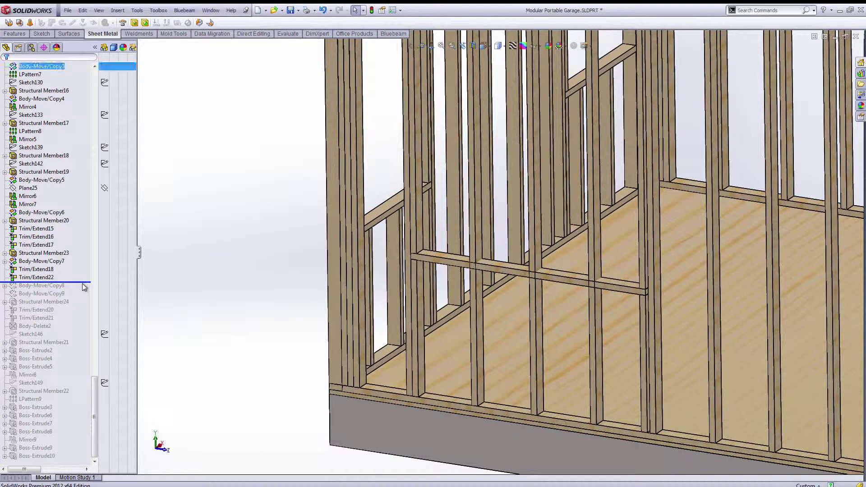
drag(82, 283, 75, 327)
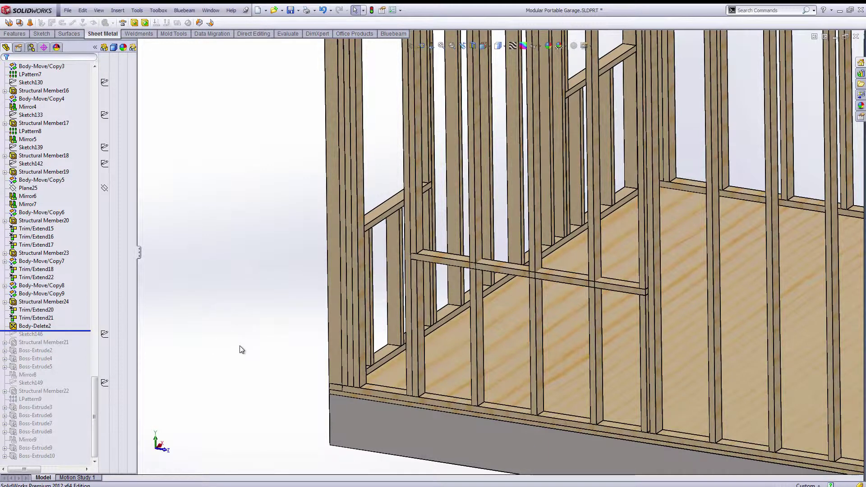
Roll the model forward through Structural Member21 and Boss-Extrude2, adding the doubled top plate on the wall tops.
scroll(442, 252, up, 3)
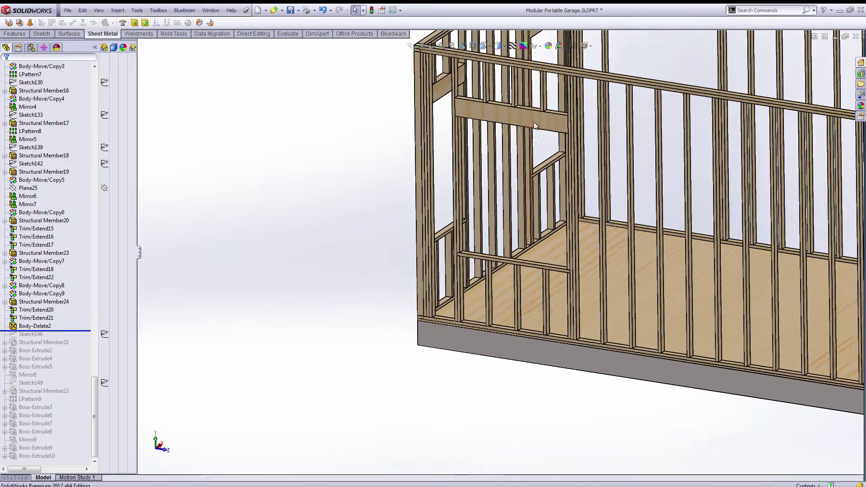
scroll(534, 111, down, 6)
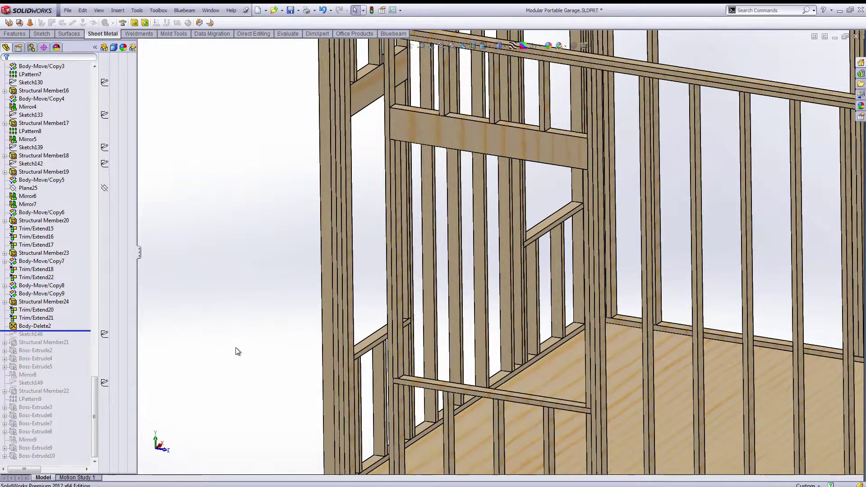
scroll(267, 329, up, 1)
scroll(408, 330, up, 2)
scroll(418, 399, down, 3)
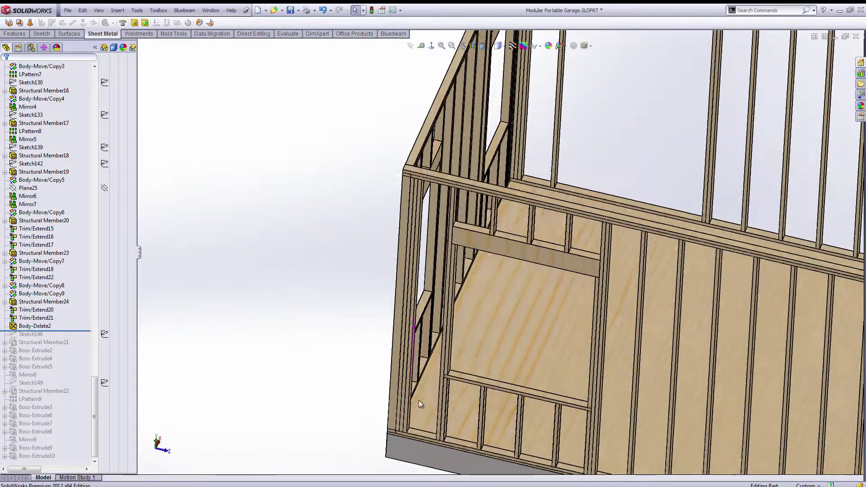
scroll(420, 382, up, 1)
middle_drag(402, 345, 361, 342)
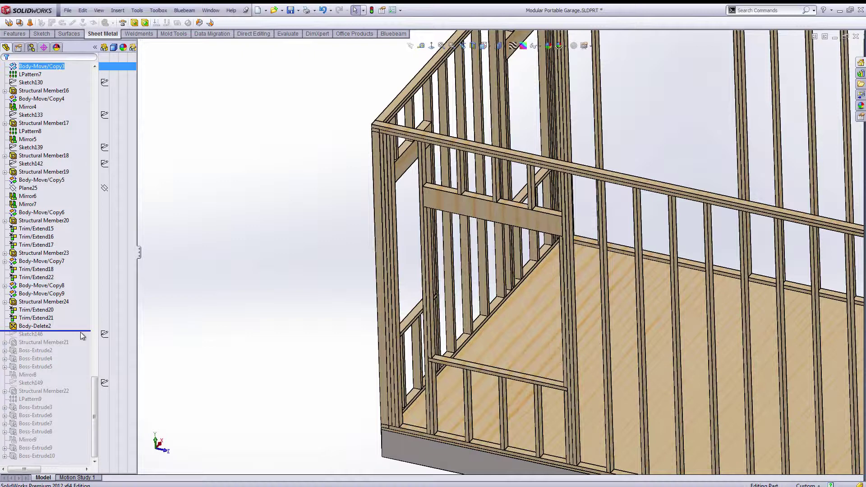
drag(81, 332, 76, 347)
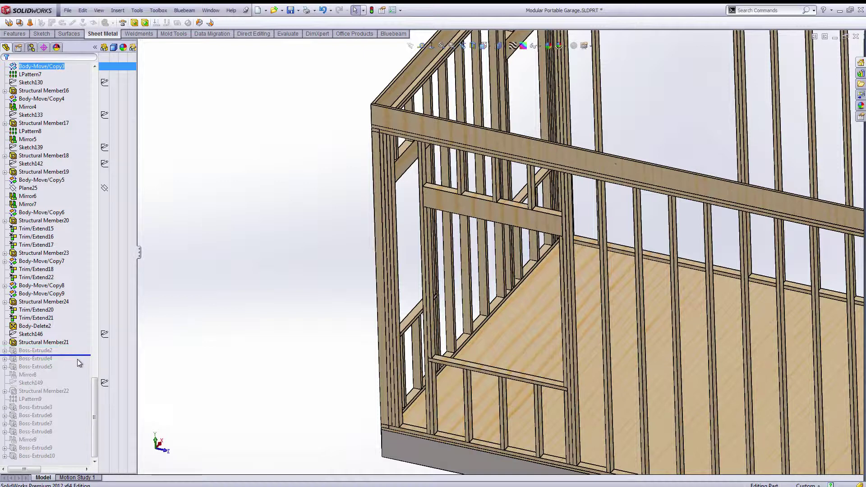
drag(83, 354, 85, 358)
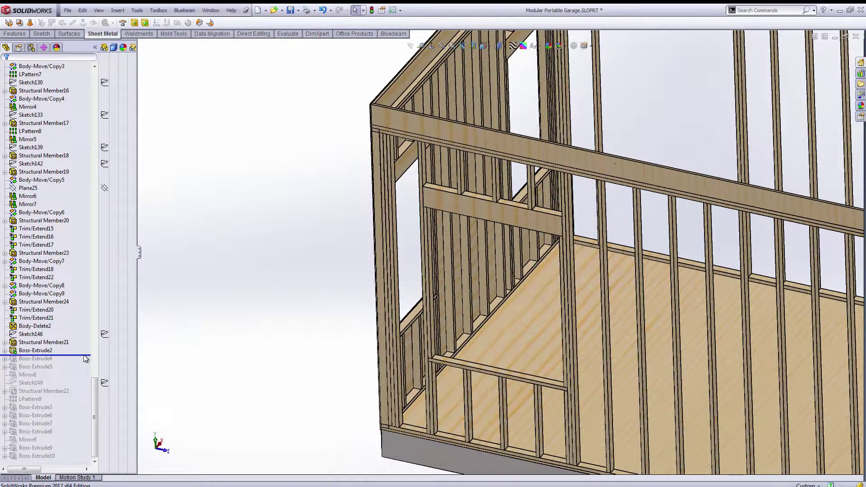
Roll forward through Boss-Extrude4 to add the first sheathing panels, viewing the garage's opposite end.
drag(86, 359, 82, 363)
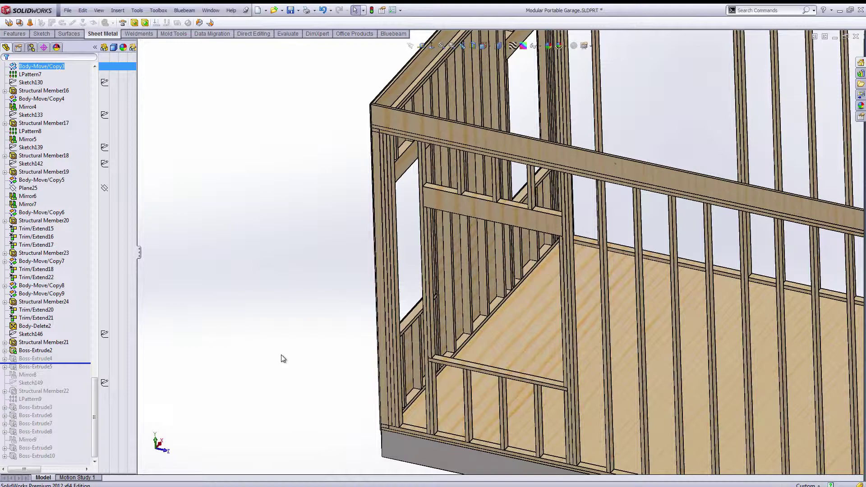
scroll(283, 359, up, 5)
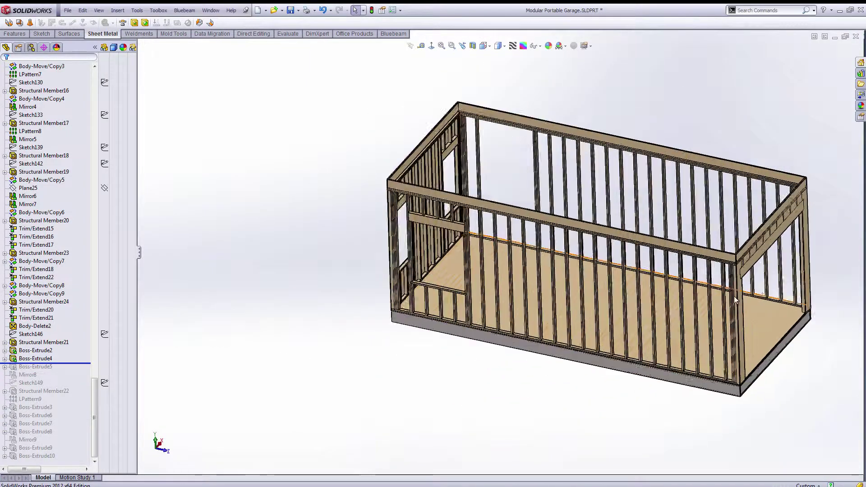
middle_drag(735, 300, 700, 299)
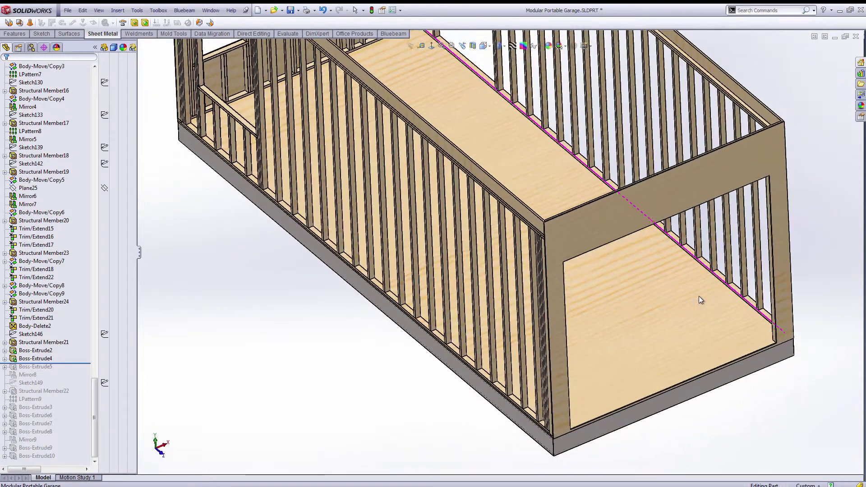
scroll(668, 301, up, 2)
scroll(316, 271, down, 4)
Roll forward past Boss-Extrude5 and Mirror8, adding window-opening siding mirrored onto the other wall.
click(43, 302)
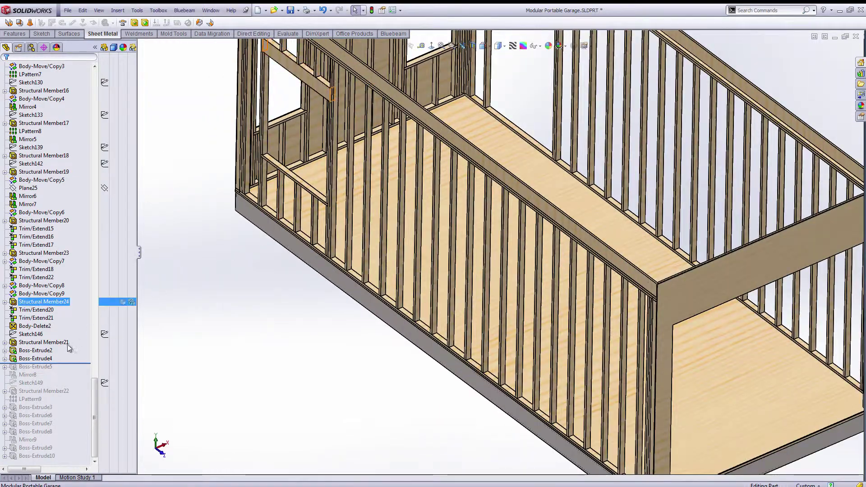
drag(69, 360, 69, 371)
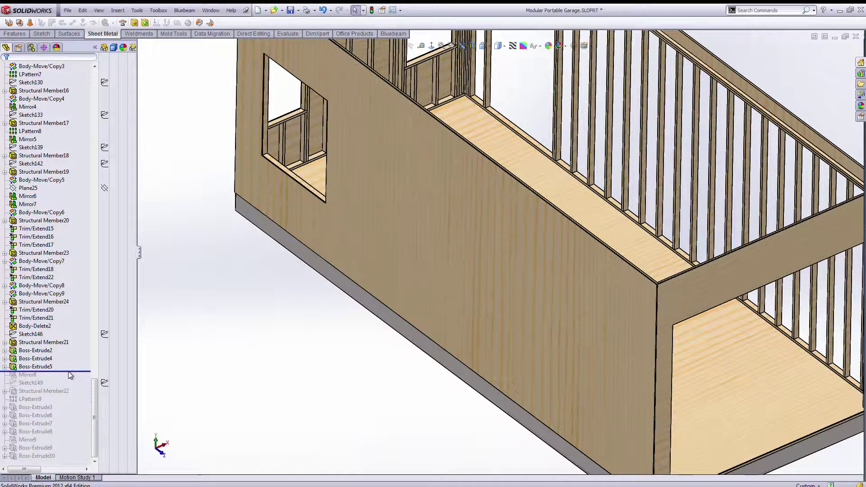
drag(68, 372, 71, 387)
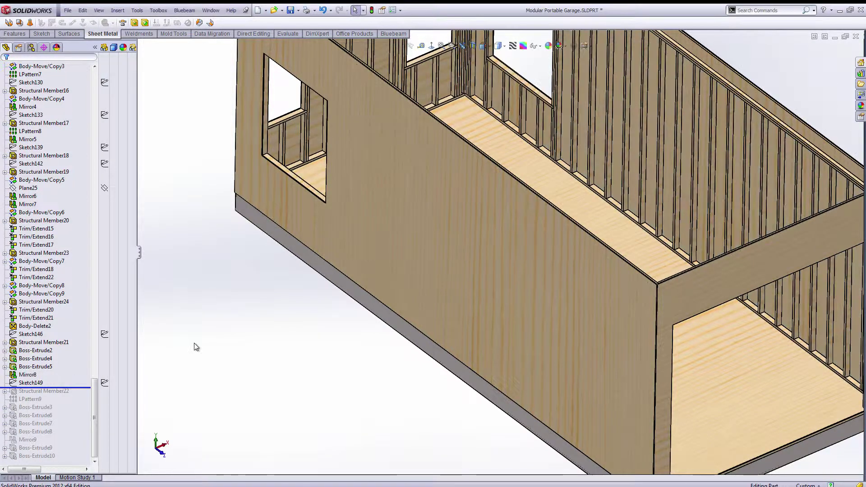